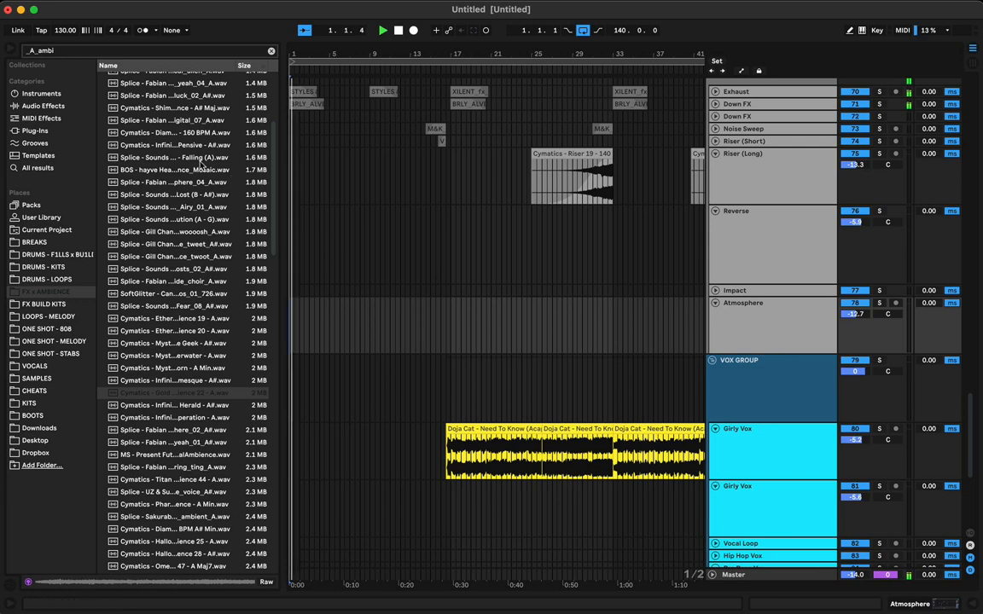
key(super+alt+b)
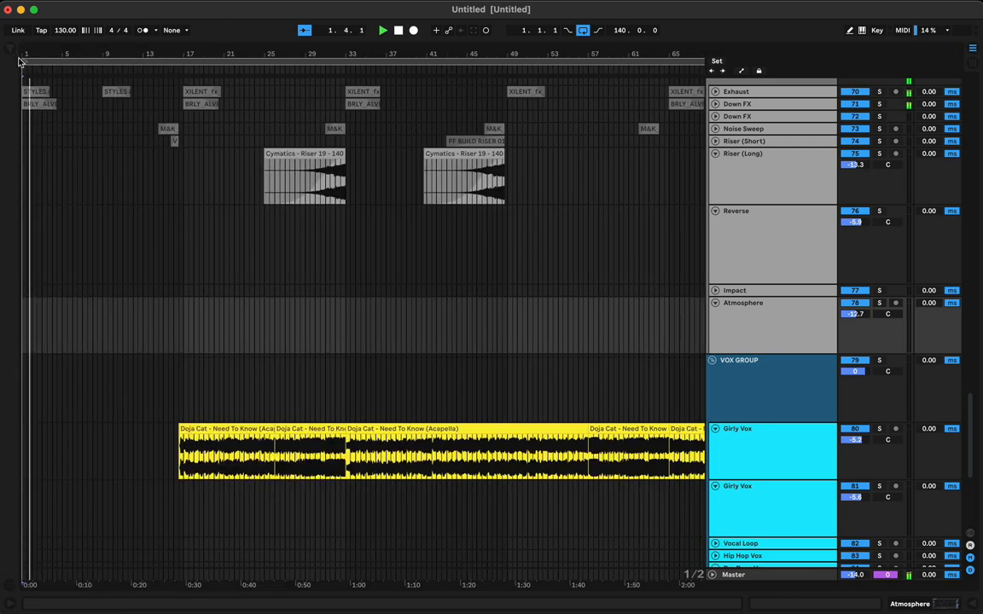
click(142, 116)
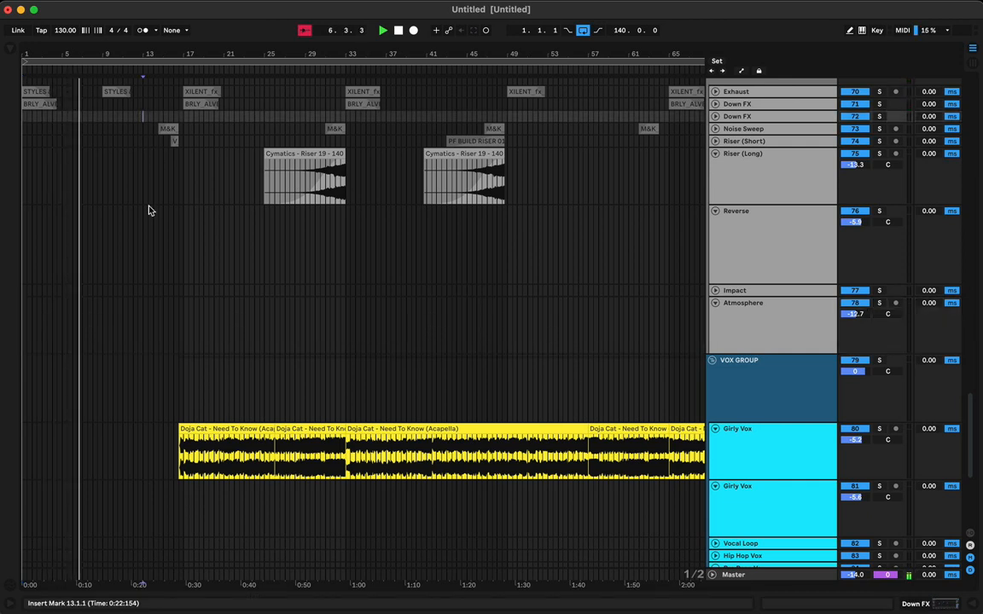
scroll(143, 181, up, 5)
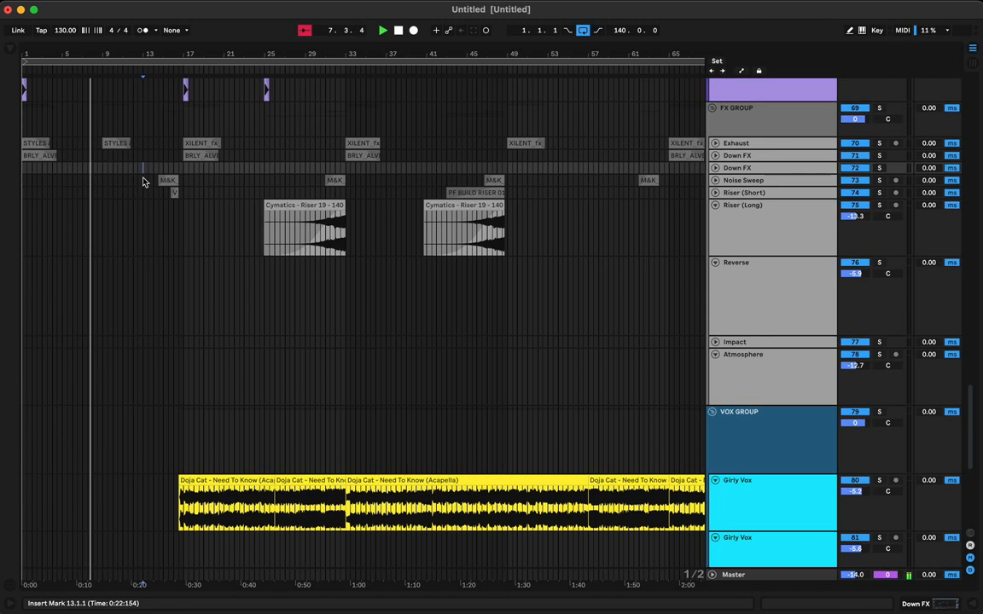
scroll(143, 181, down, 1)
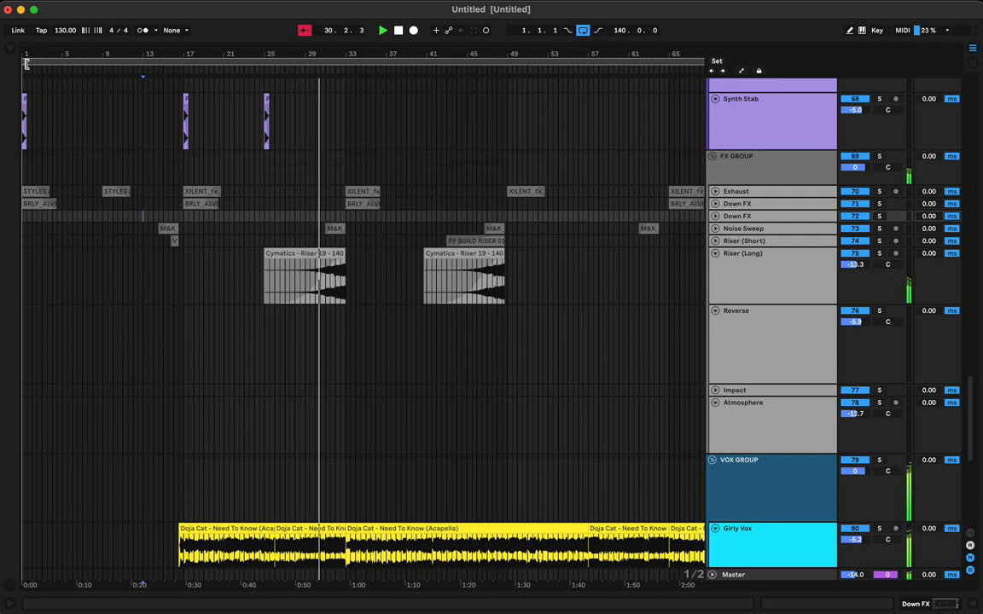
Preview the ambience samples and place Cymatics - Infinity Vocal Ambience - Herald - A# on the Atmosphere track at bar 1.
click(11, 52)
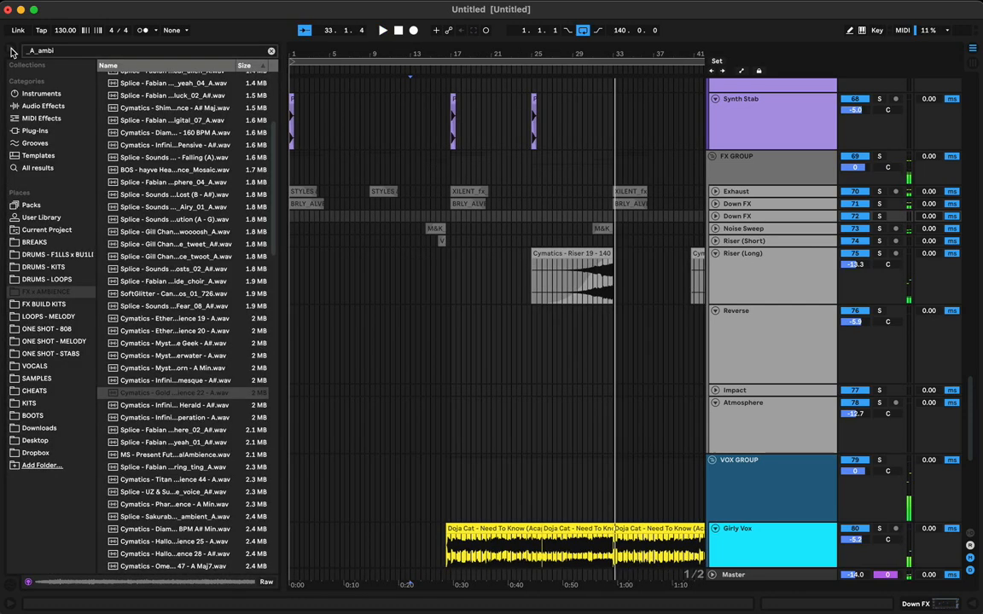
click(143, 372)
click(144, 391)
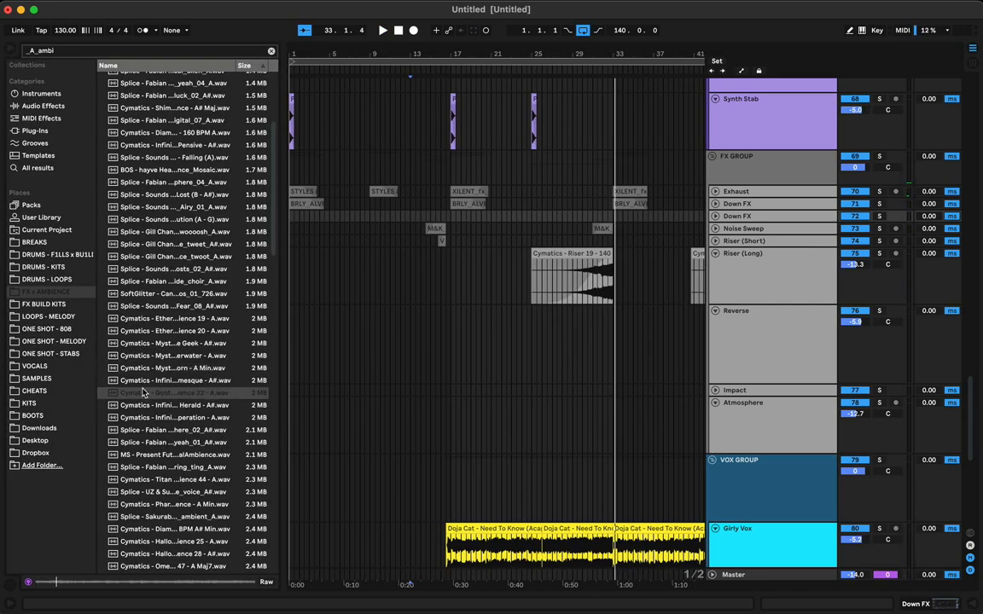
click(153, 383)
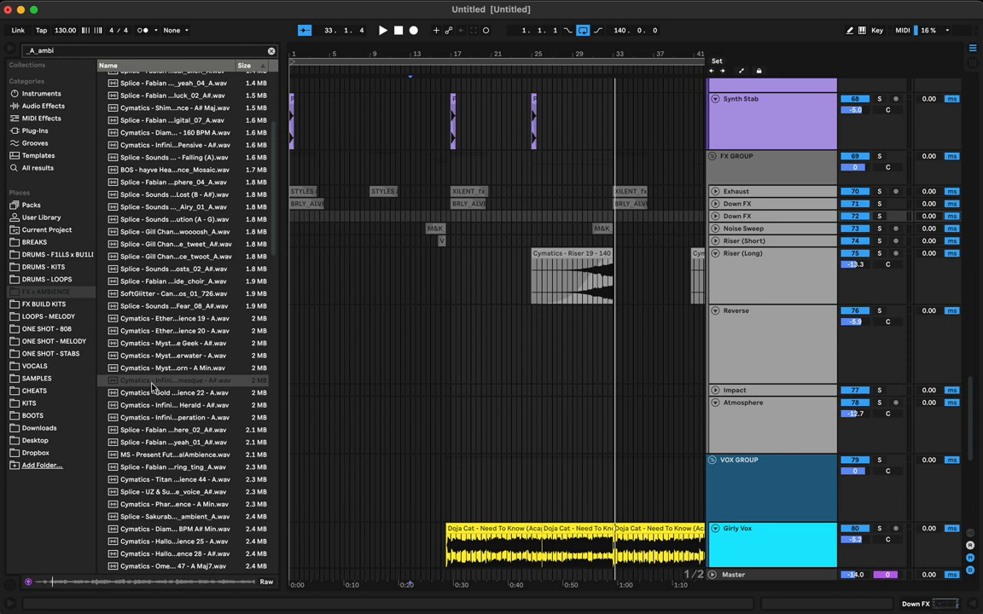
click(145, 406)
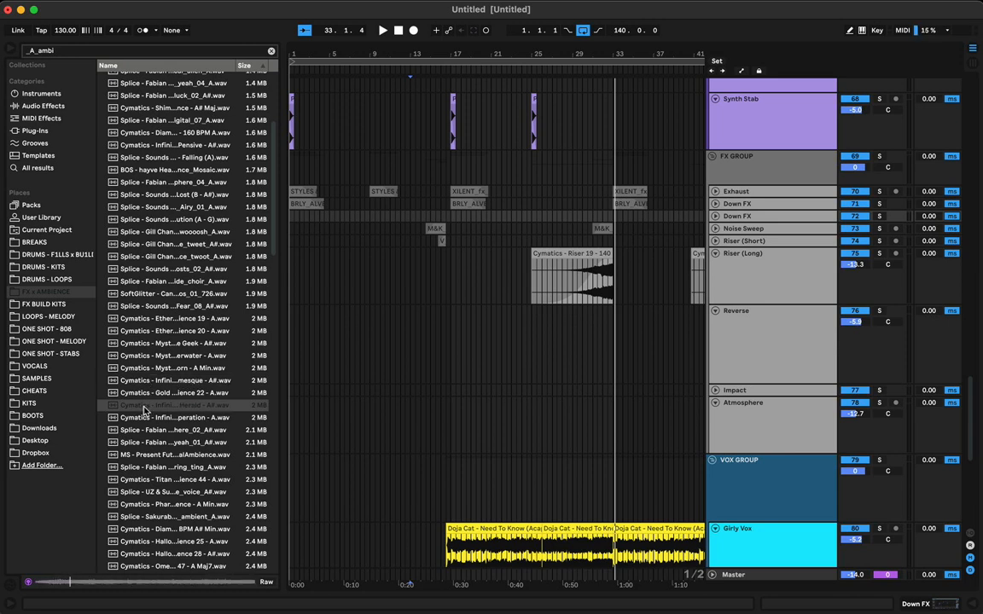
drag(162, 408, 292, 412)
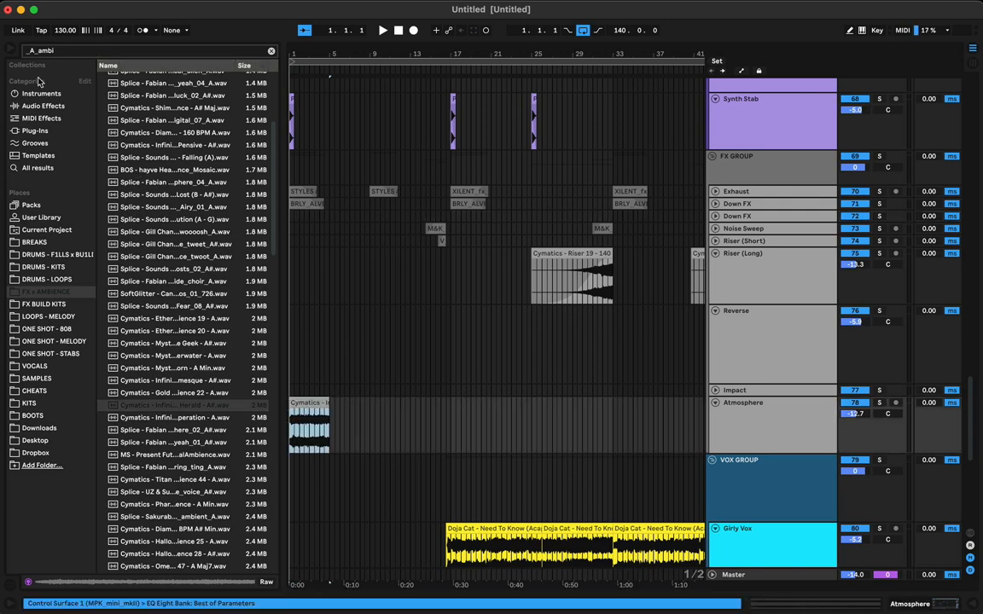
Play back the opening bars to hear the ambience clip in the arrangement.
click(11, 50)
key(space)
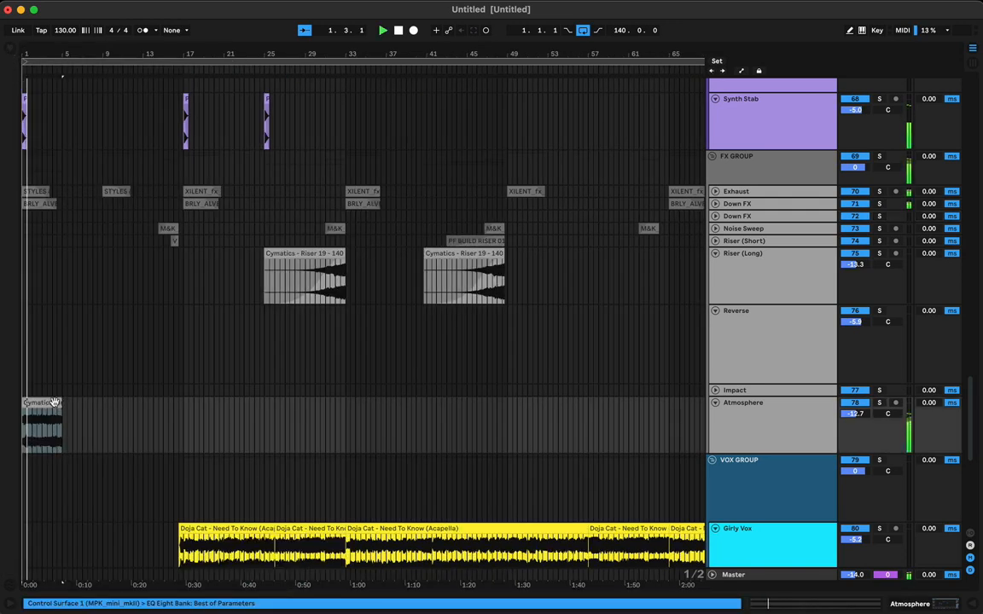
click(54, 402)
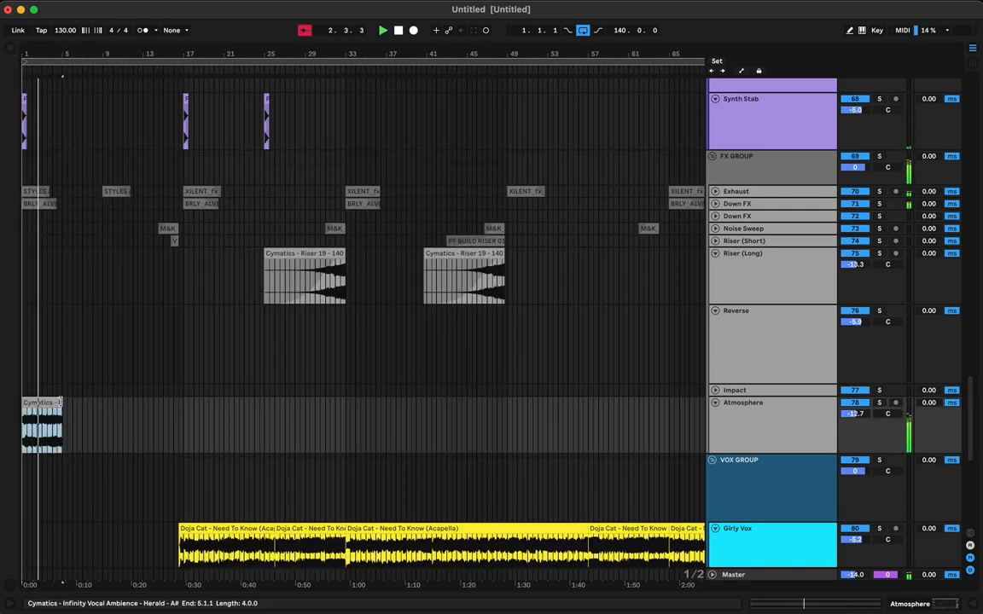
key(space)
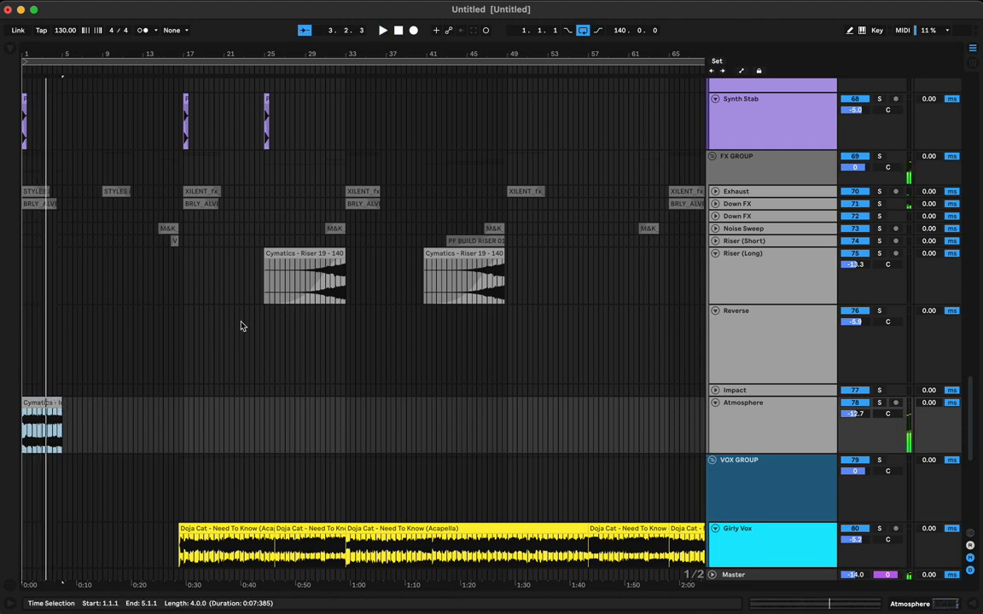
Clear the sample search and add the Native Instruments Raum reverb plug-in to the Atmosphere track.
click(12, 51)
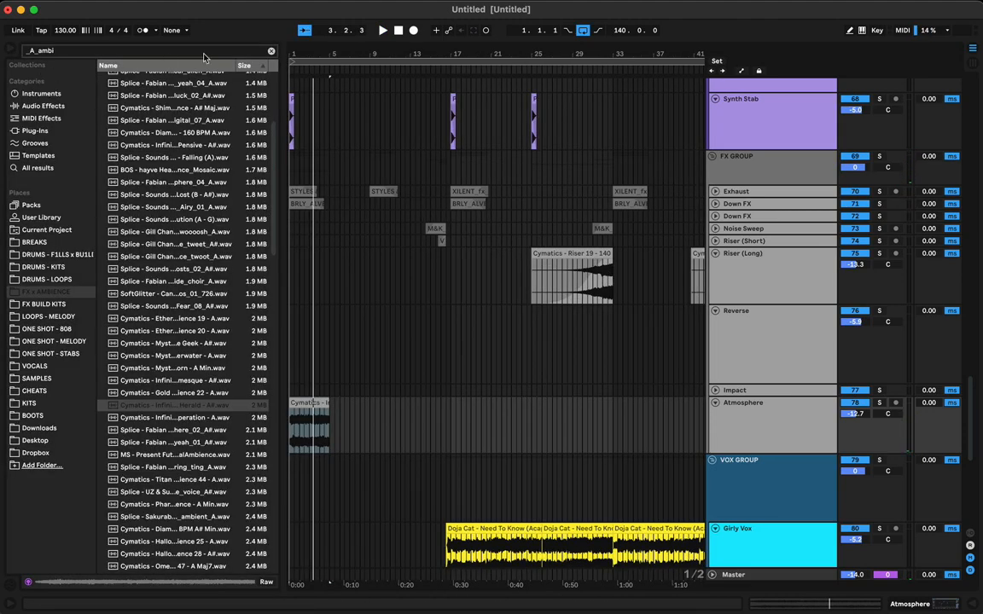
click(271, 52)
click(47, 120)
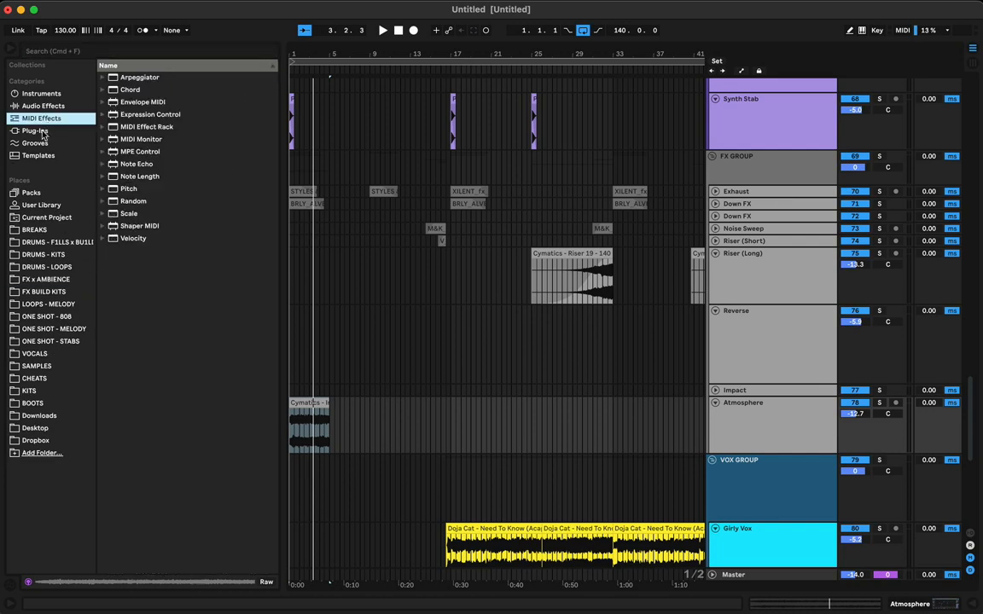
click(39, 130)
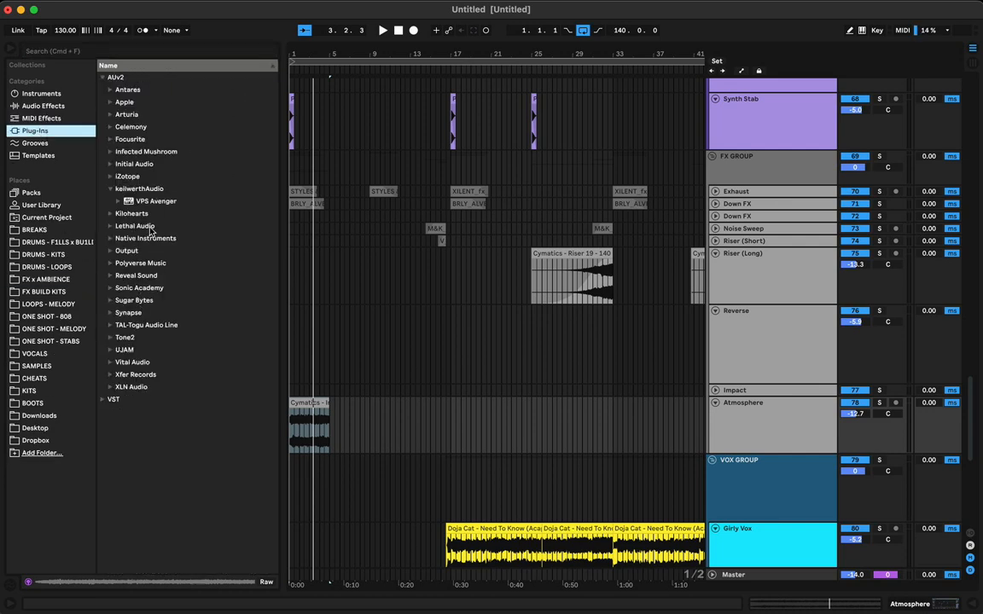
click(147, 239)
click(149, 376)
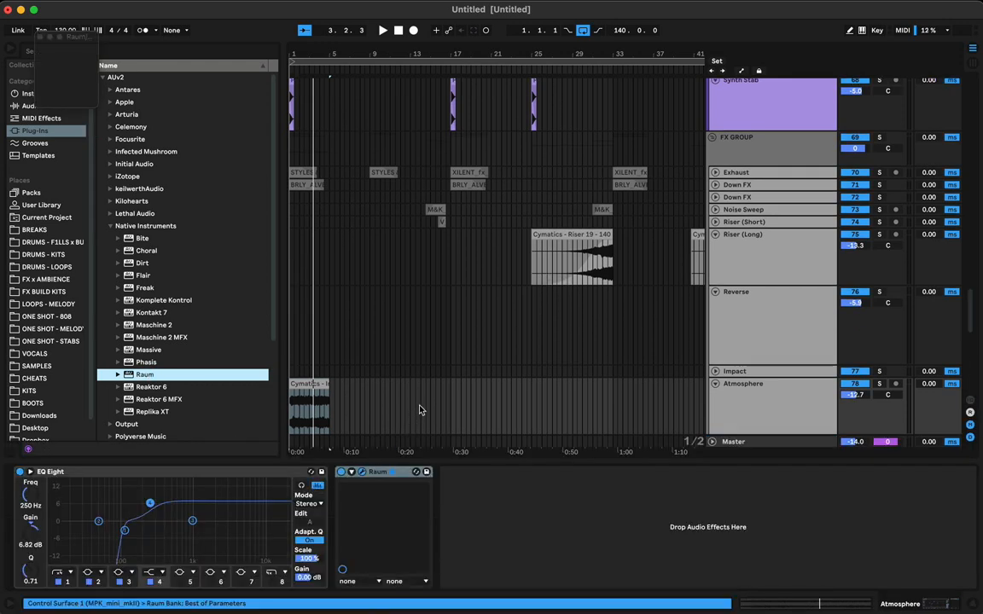
Set EQ Eight band 1 to 190 Hz and lengthen Raum's decay on the Atmosphere track while auditioning the result.
drag(125, 532, 141, 530)
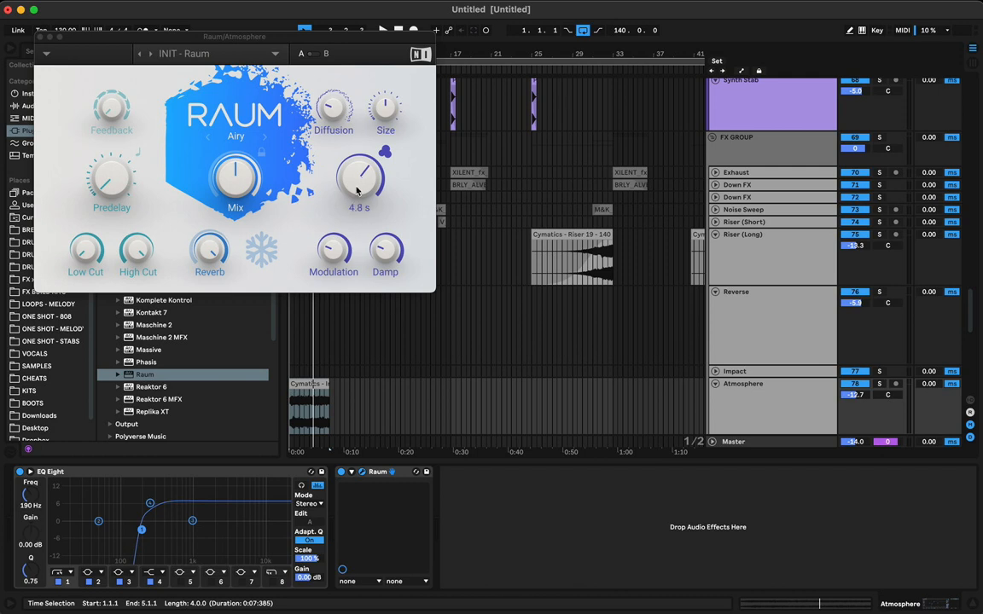
key(space)
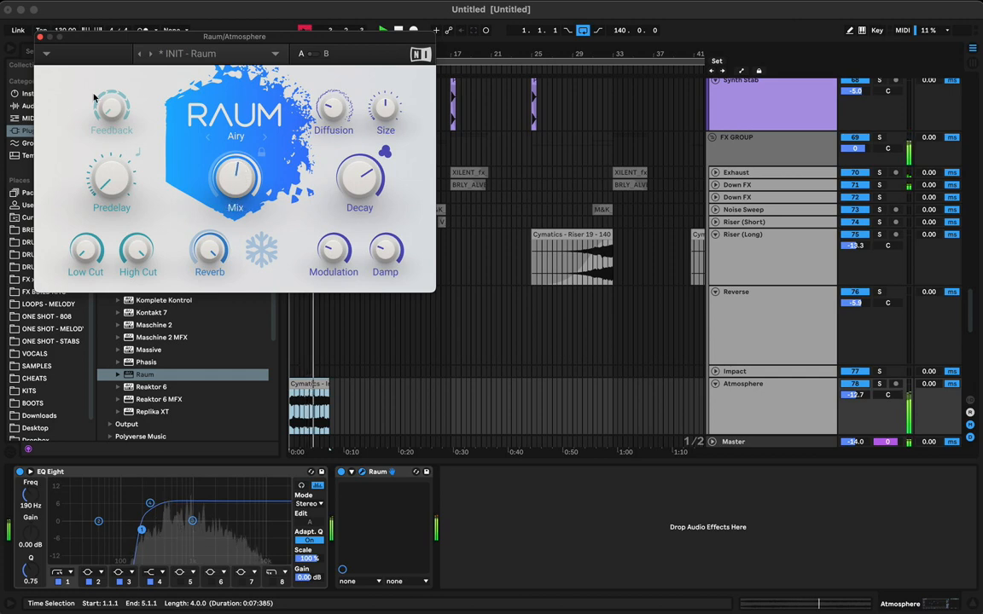
click(39, 37)
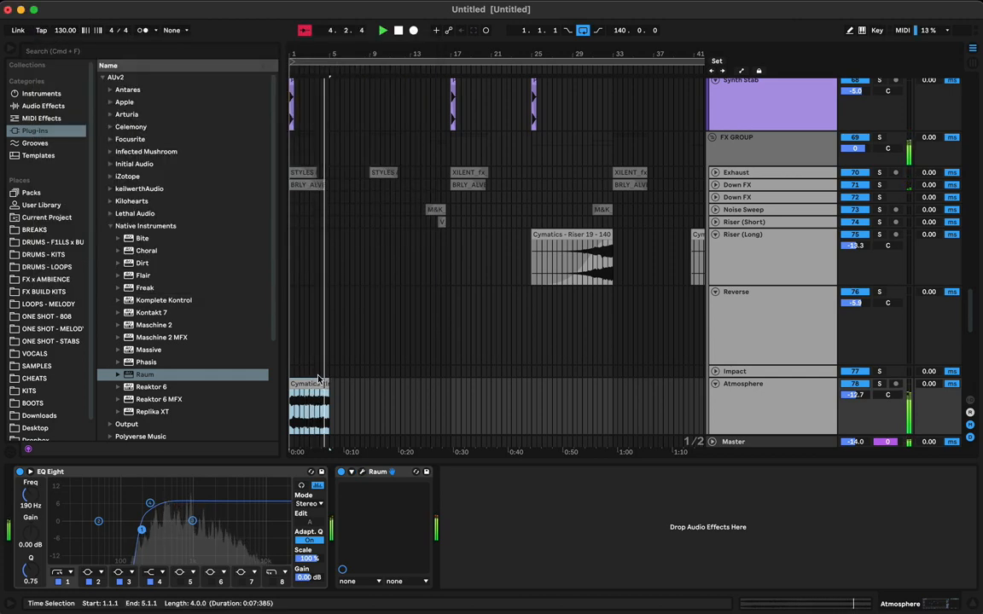
Lower the ambience clip's gain to -4.50 dB and play it from the start.
double_click(312, 388)
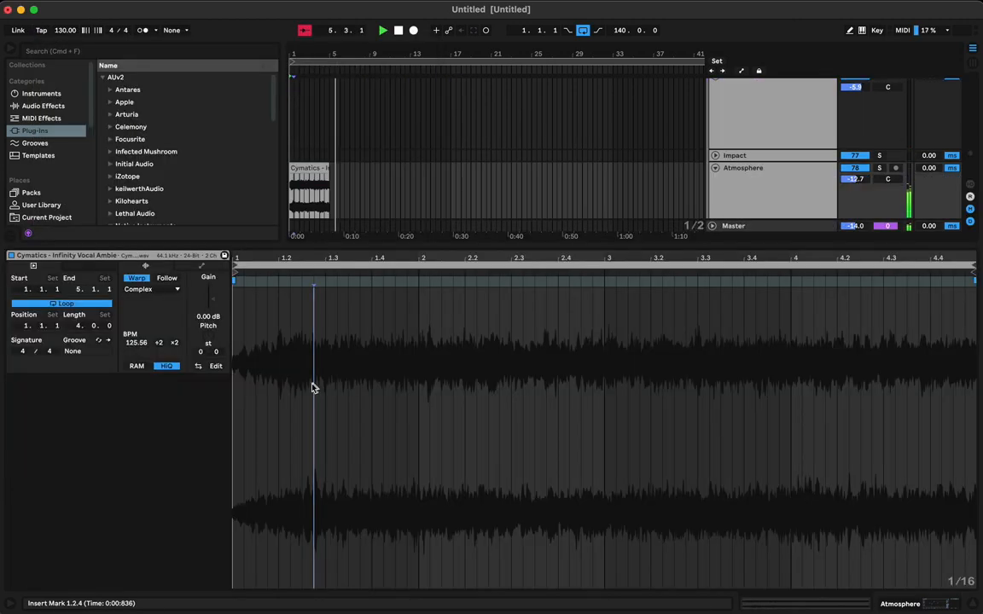
drag(213, 298, 214, 303)
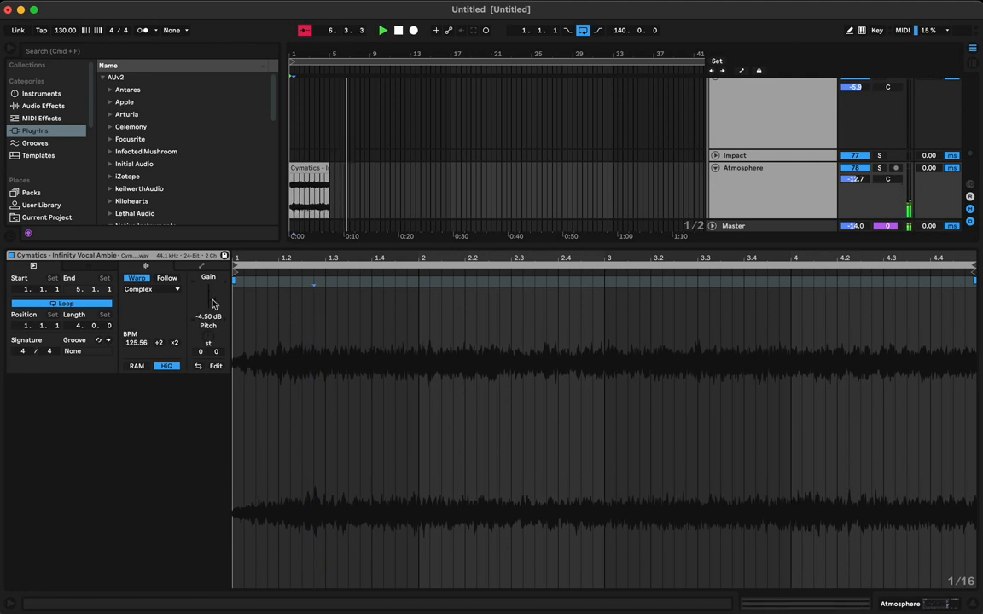
click(311, 169)
key(space)
key(space)
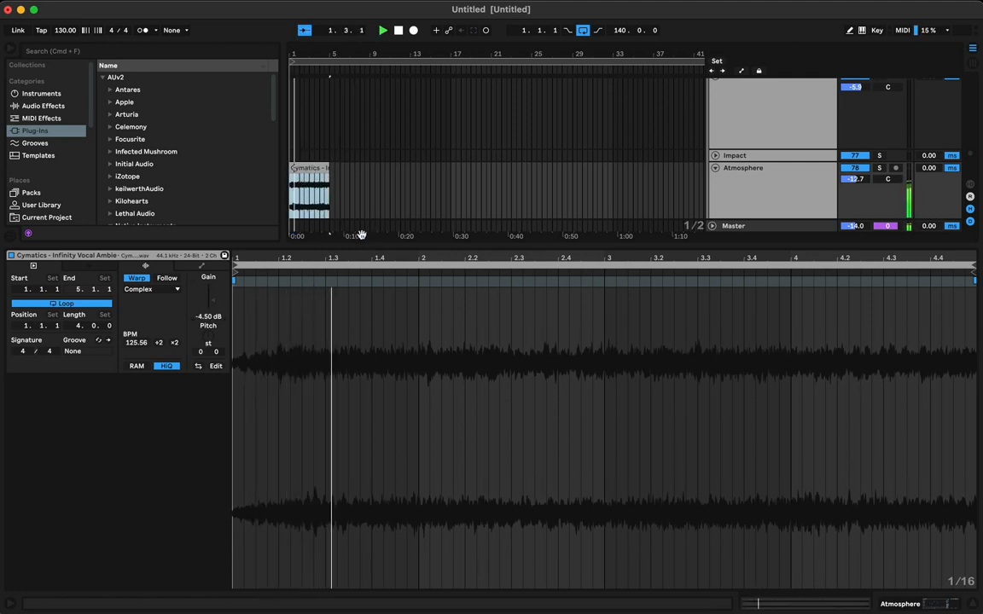
Duplicate the Atmosphere track and move the copied ambience clip to about bar 8 on the new track.
click(316, 168)
key(super+g)
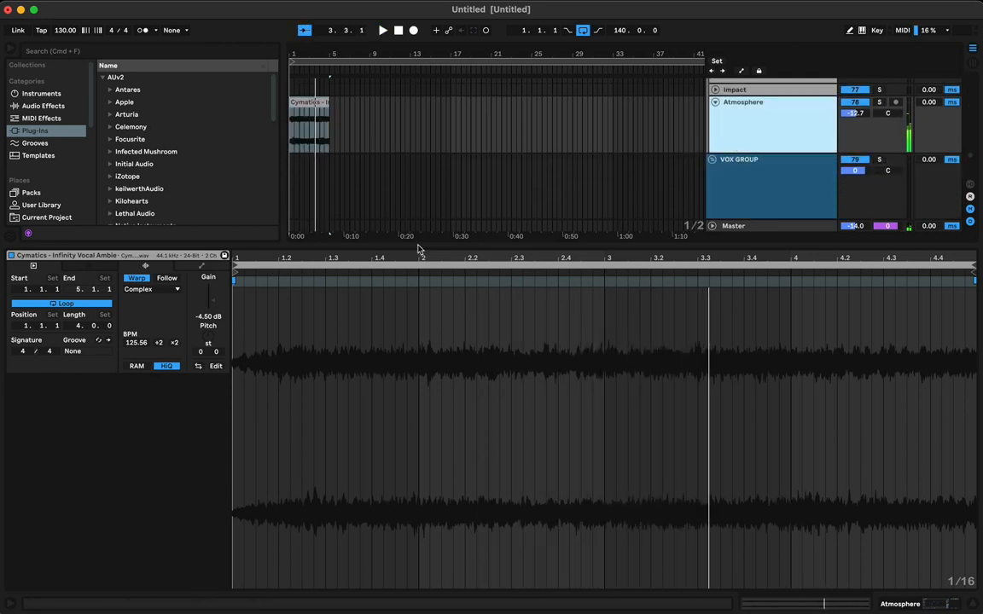
key(super+d)
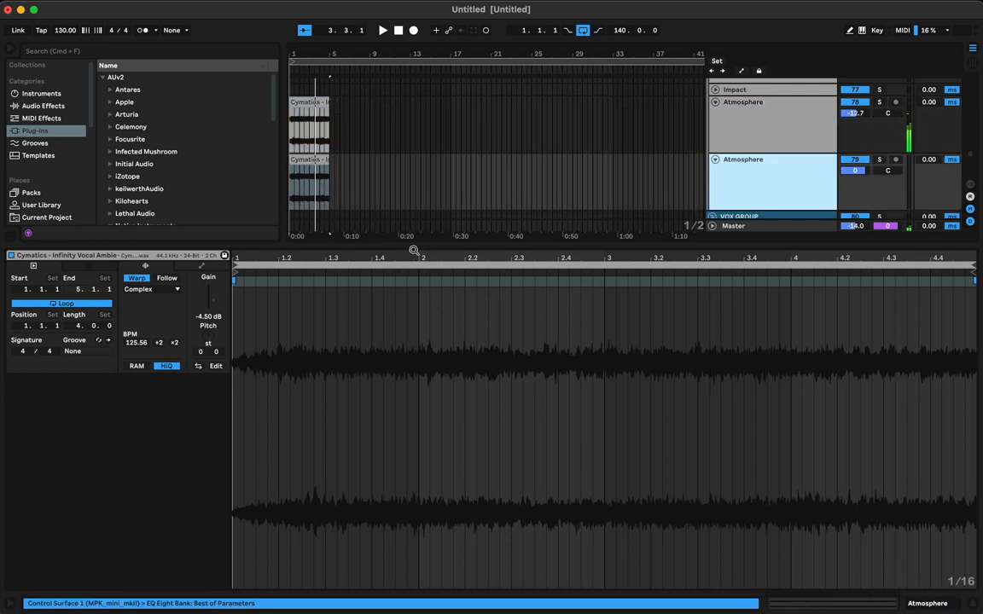
click(436, 259)
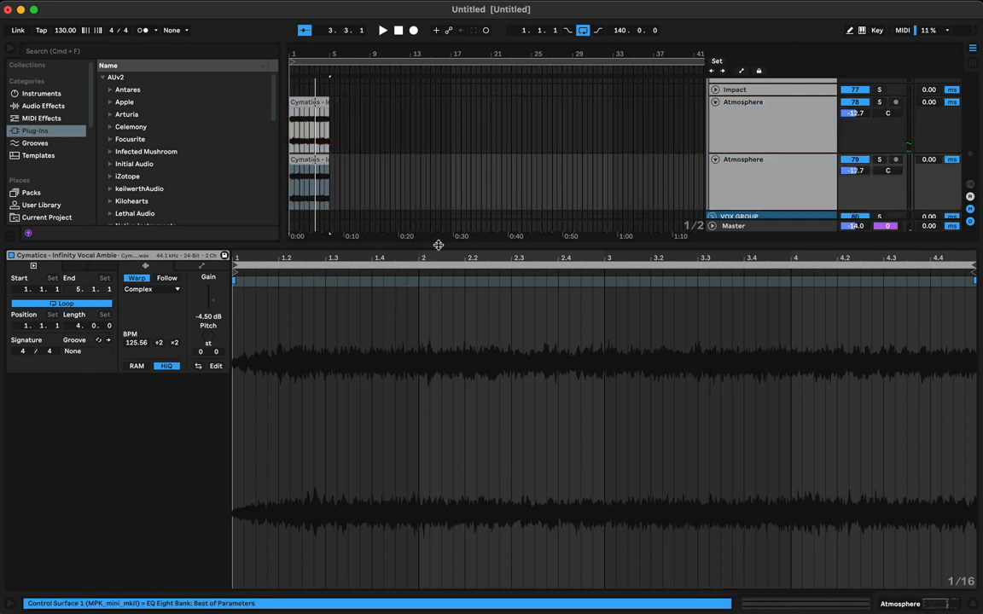
drag(439, 247, 426, 383)
scroll(348, 253, up, 3)
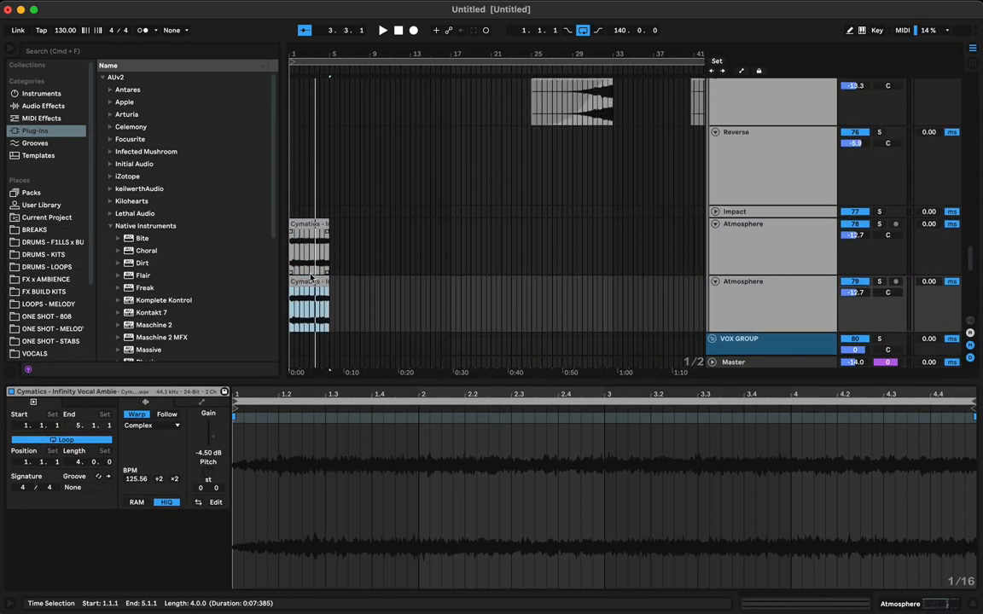
drag(309, 290, 384, 295)
Audition the original Atmosphere clip and duplicate it directly after itself, from 5.1.1 to 9.1.1.
click(315, 222)
click(335, 247)
key(space)
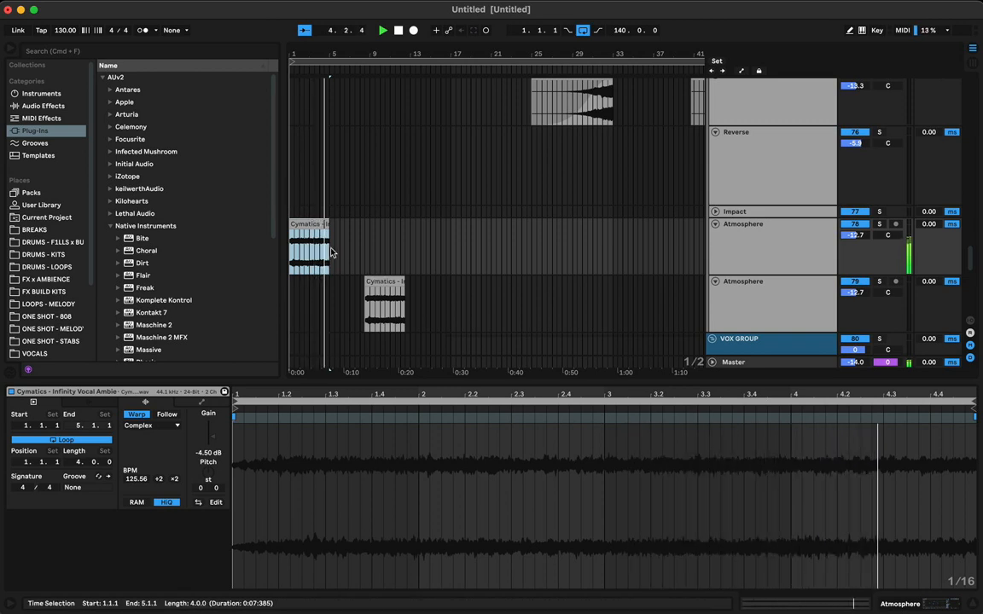
drag(328, 223, 326, 224)
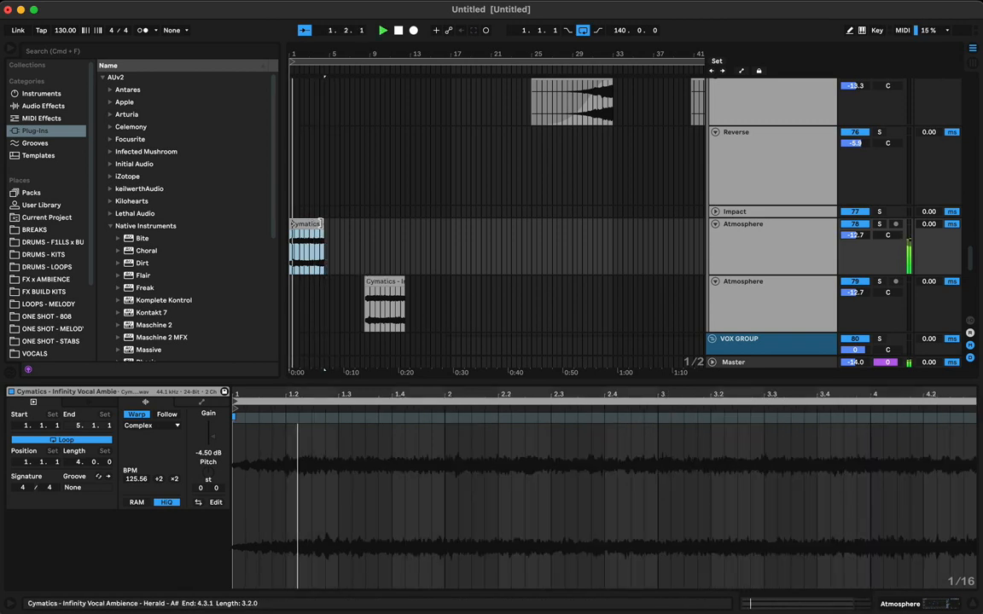
key(super+d)
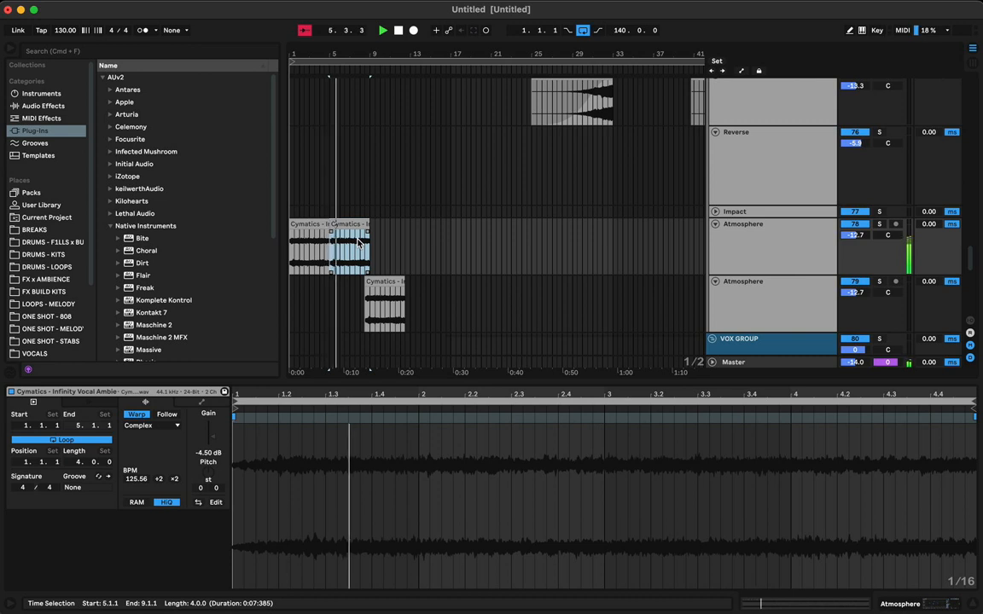
Reposition and shorten the clip on the duplicated Atmosphere track so it spans two bars, from 3.1.1 to 5.1.1.
click(384, 291)
drag(384, 291, 325, 295)
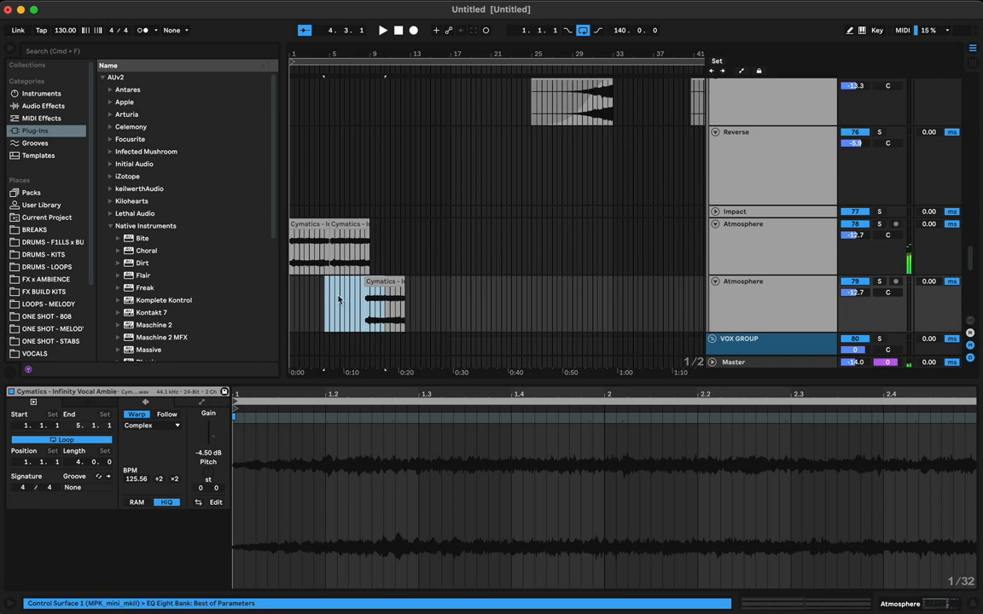
click(340, 298)
drag(384, 285, 329, 283)
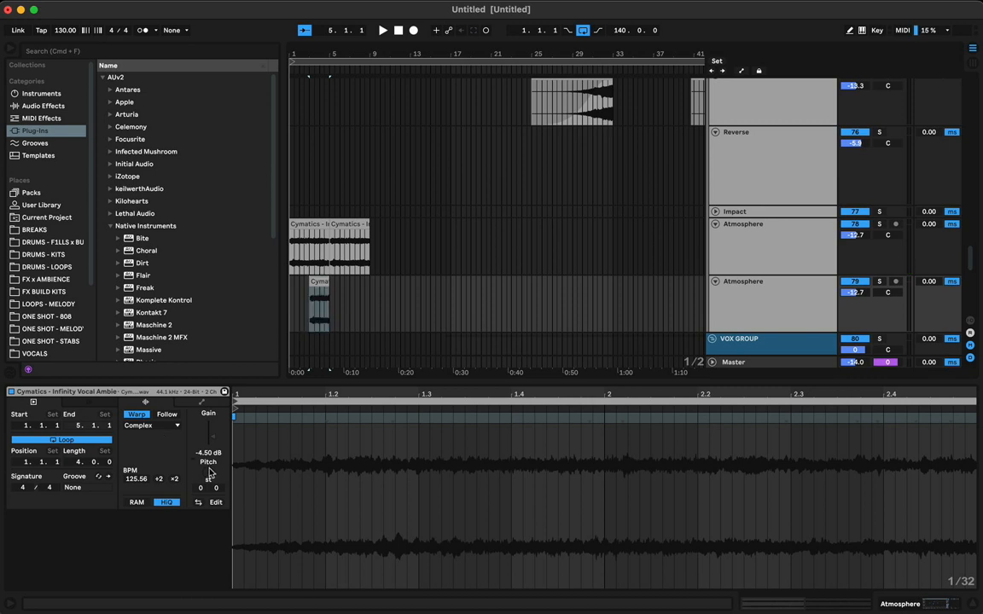
Transpose the two-bar ambience clip by +1 semitone and set its gain to -8.95 dB while comparing both tracks in playback.
key(space)
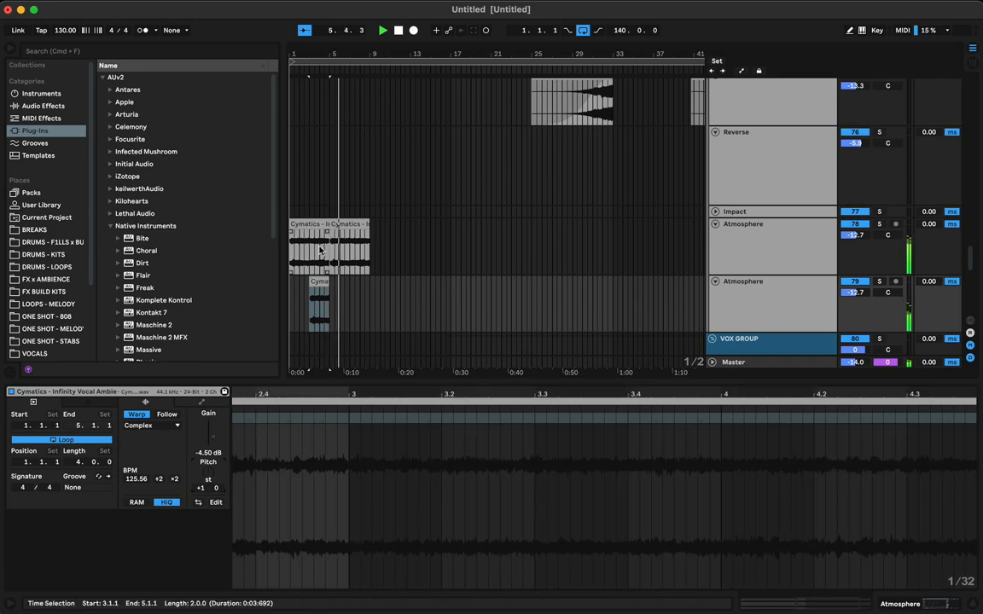
click(307, 249)
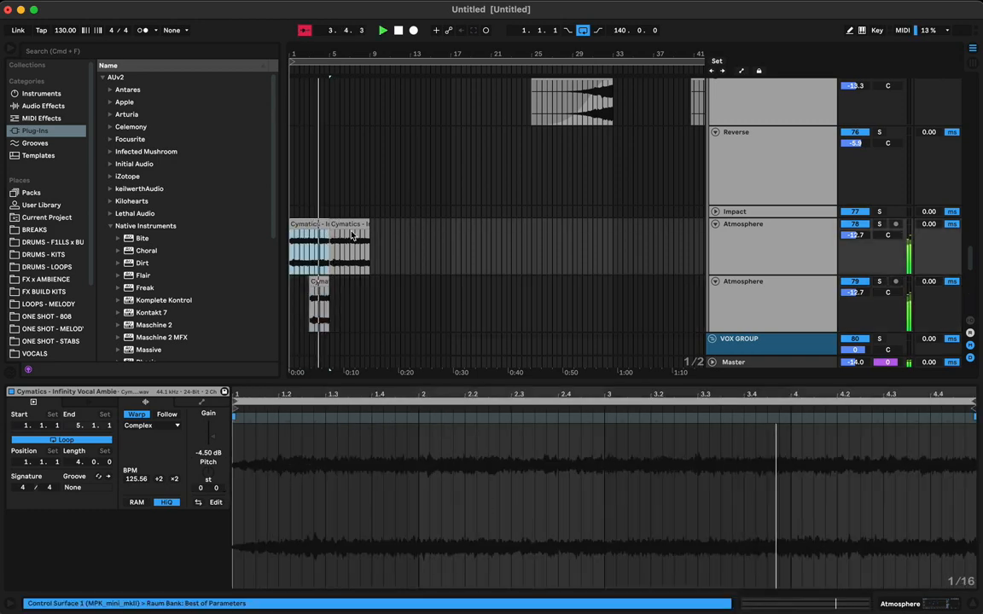
click(319, 282)
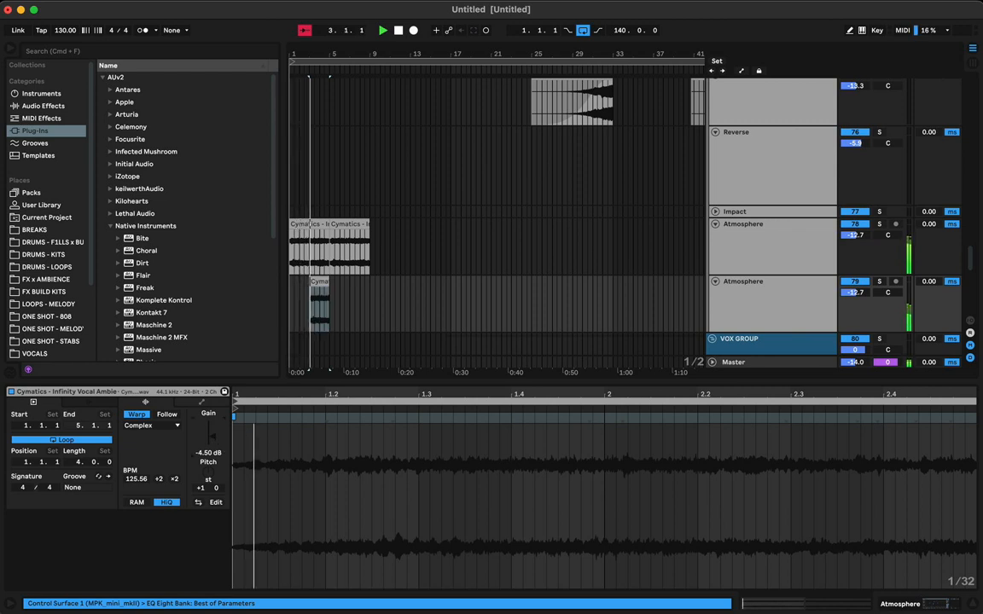
drag(220, 448, 221, 477)
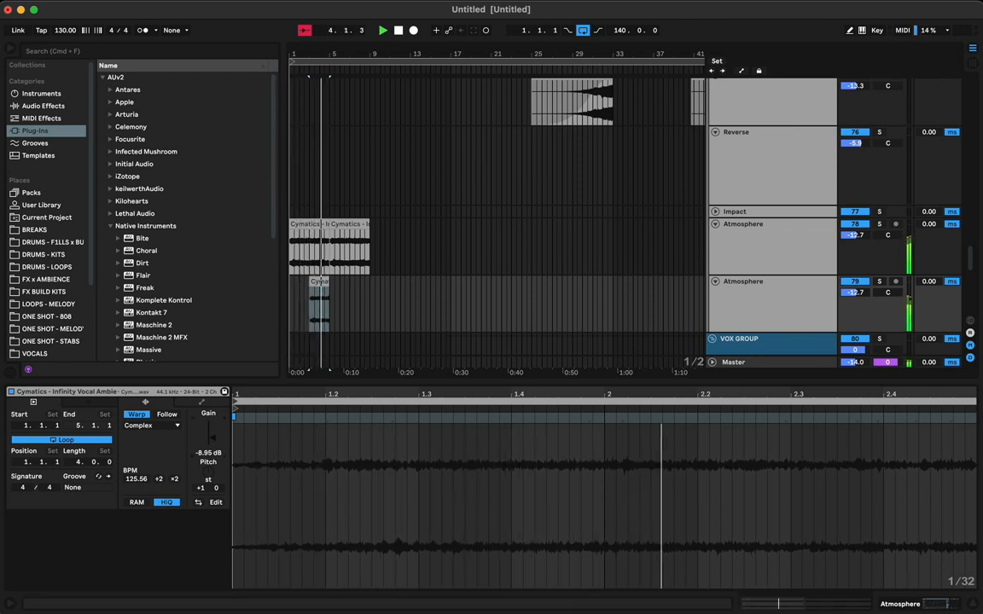
Set the two-bar ambience clip's gain to -9.71 dB and copy it to 7.1.1 on the same track.
drag(213, 438, 215, 440)
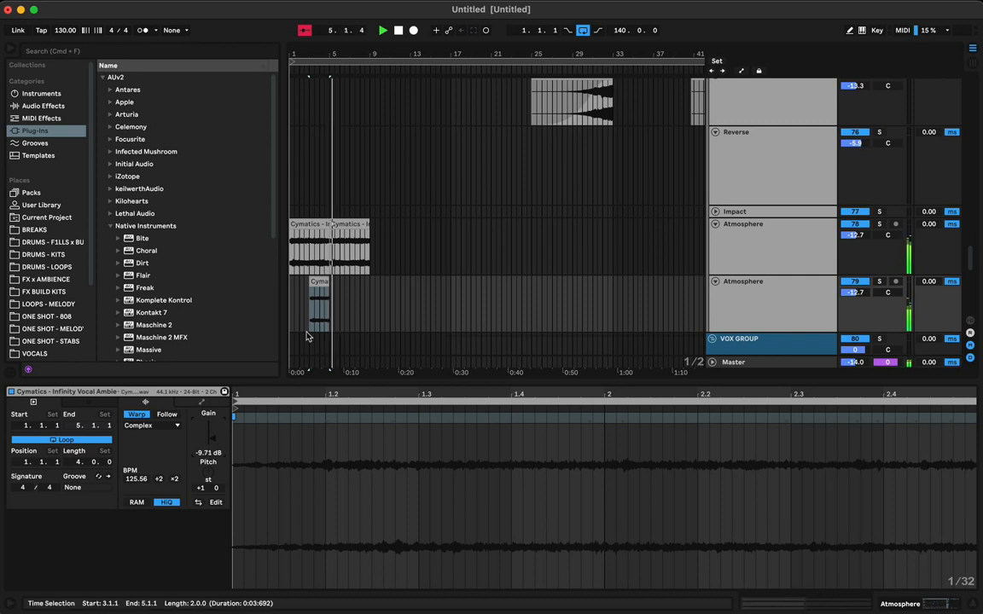
click(324, 281)
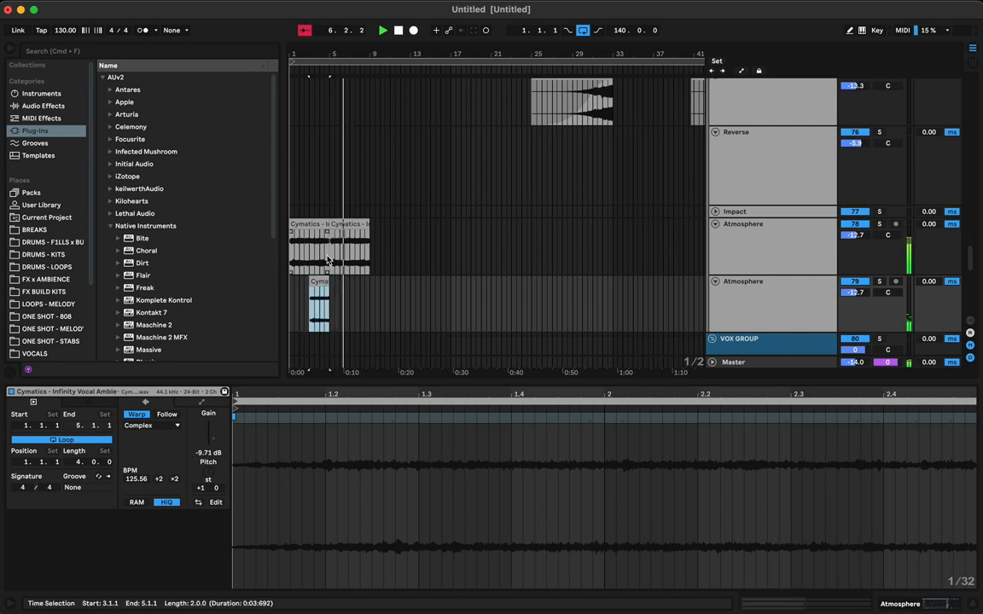
drag(319, 284, 359, 285)
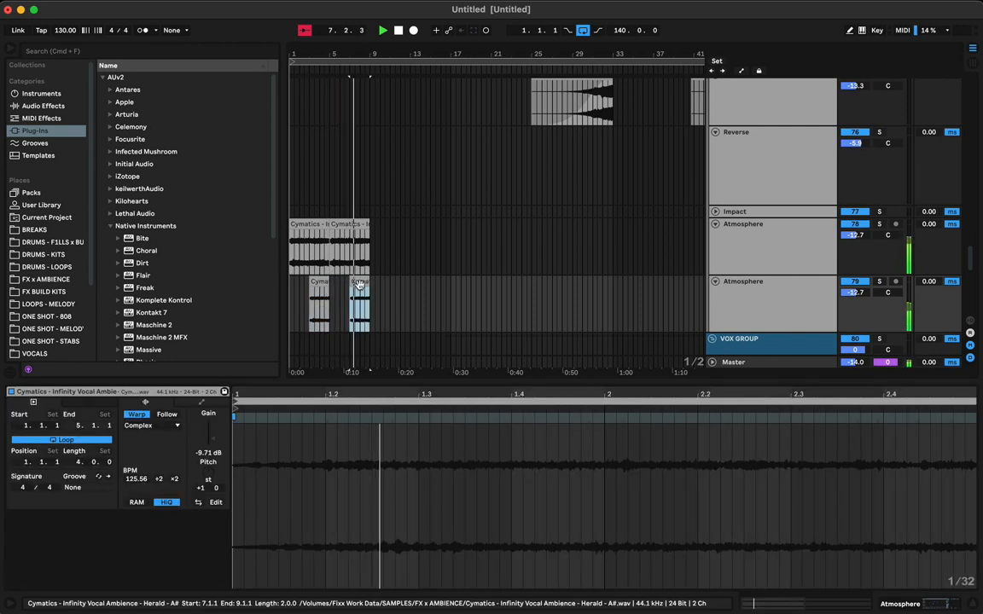
Duplicate the first eight bars of clips on both Atmosphere tracks to fill bars 9 to 17.
click(332, 239)
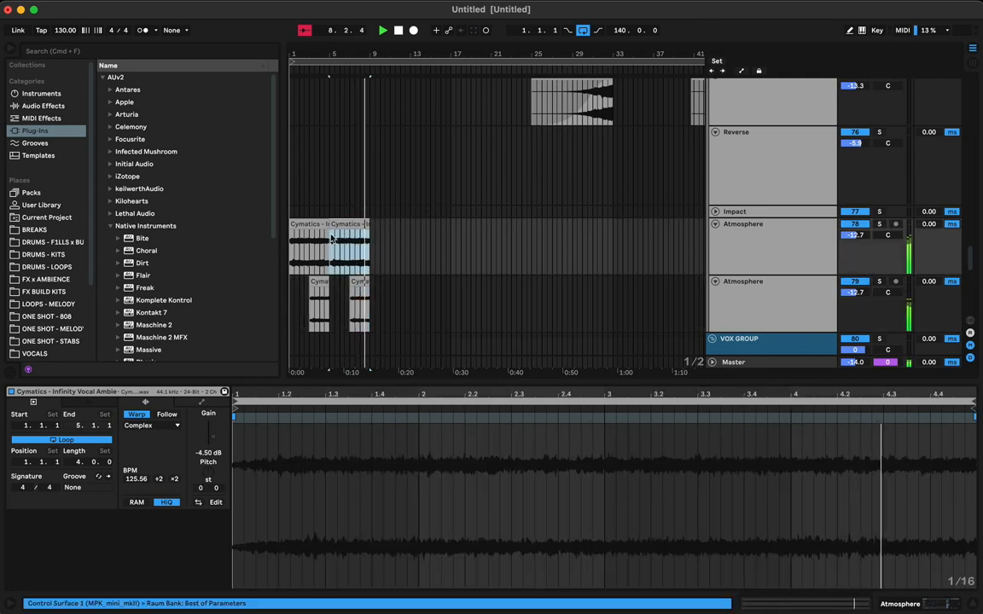
shift+click(309, 224)
shift+click(293, 312)
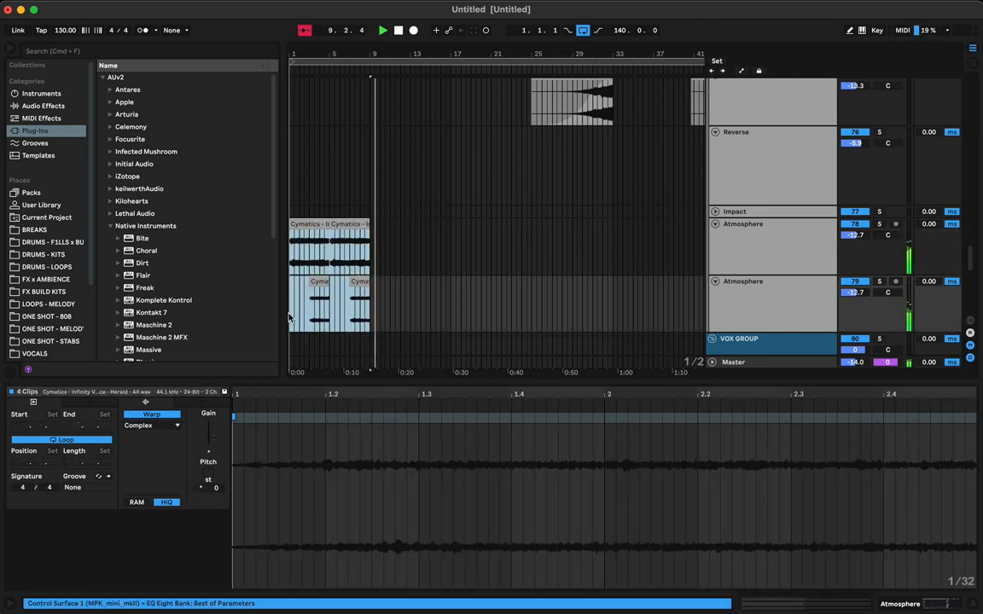
key(super+d)
click(382, 295)
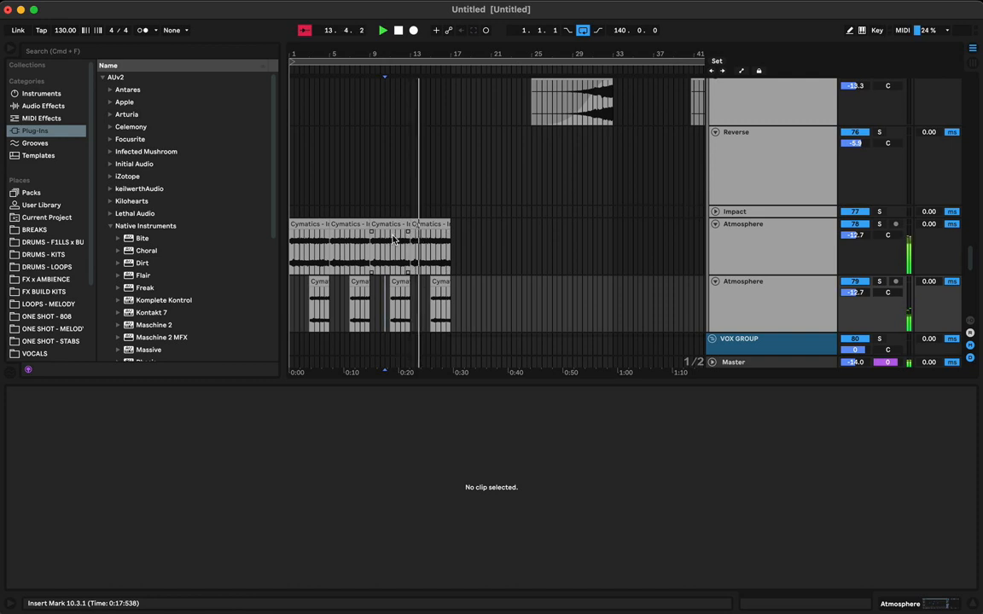
Hide the browser and audition the layered Atmosphere tracks from bar 1 and from bar 3.
click(314, 223)
click(323, 243)
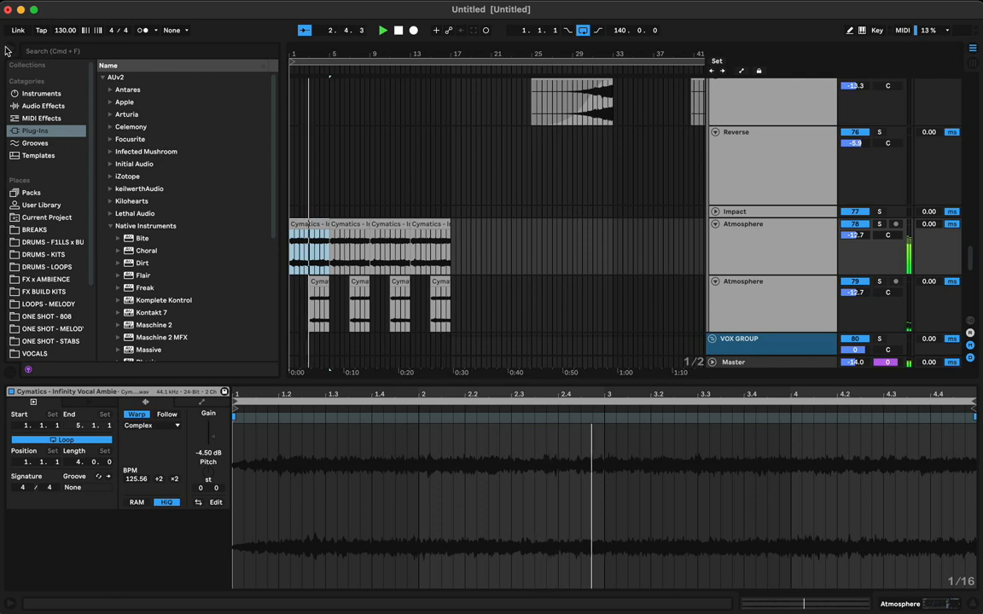
key(super+alt+b)
scroll(186, 271, down, 2)
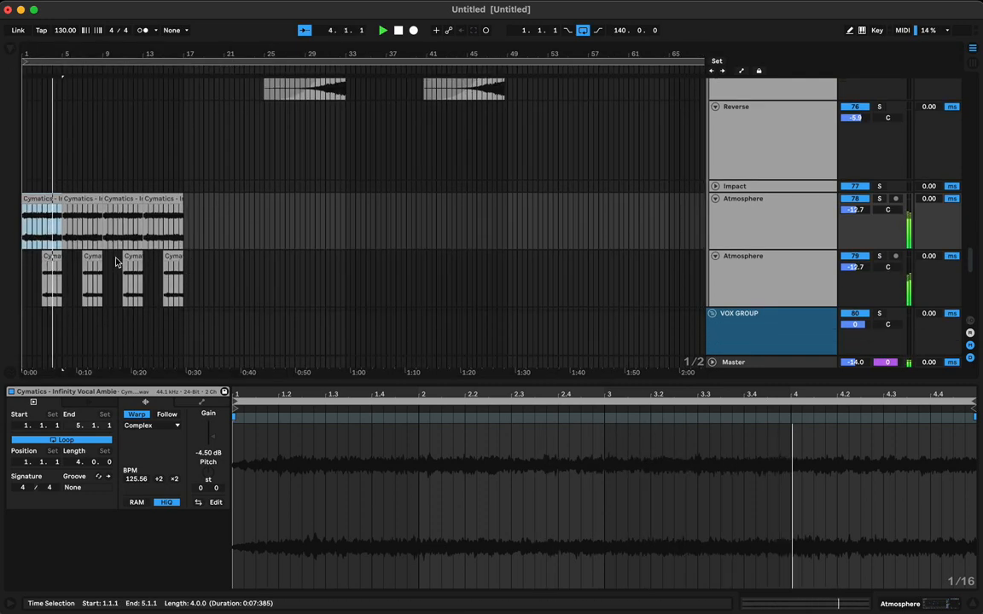
drag(45, 54, 83, 58)
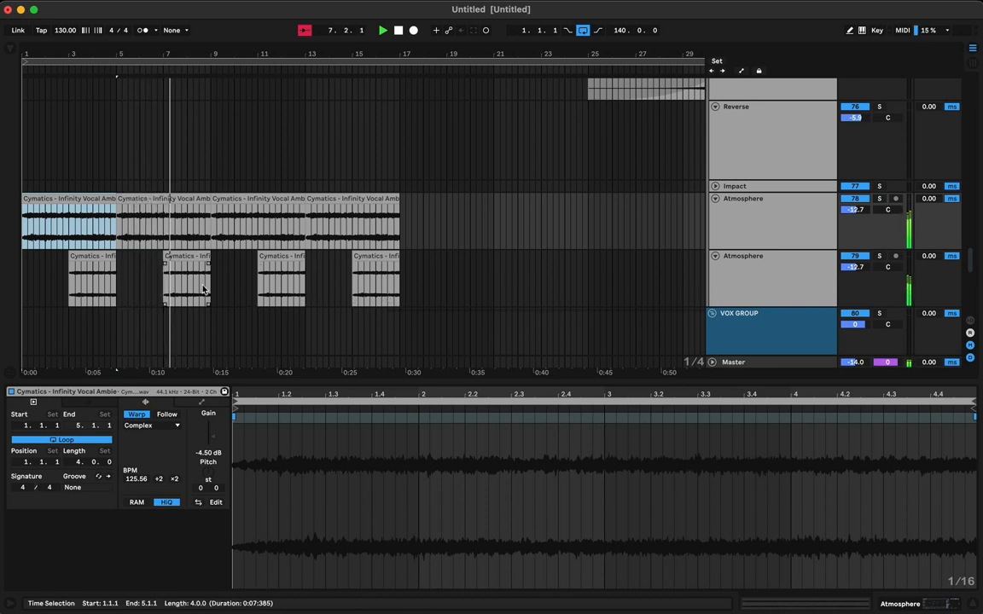
click(113, 268)
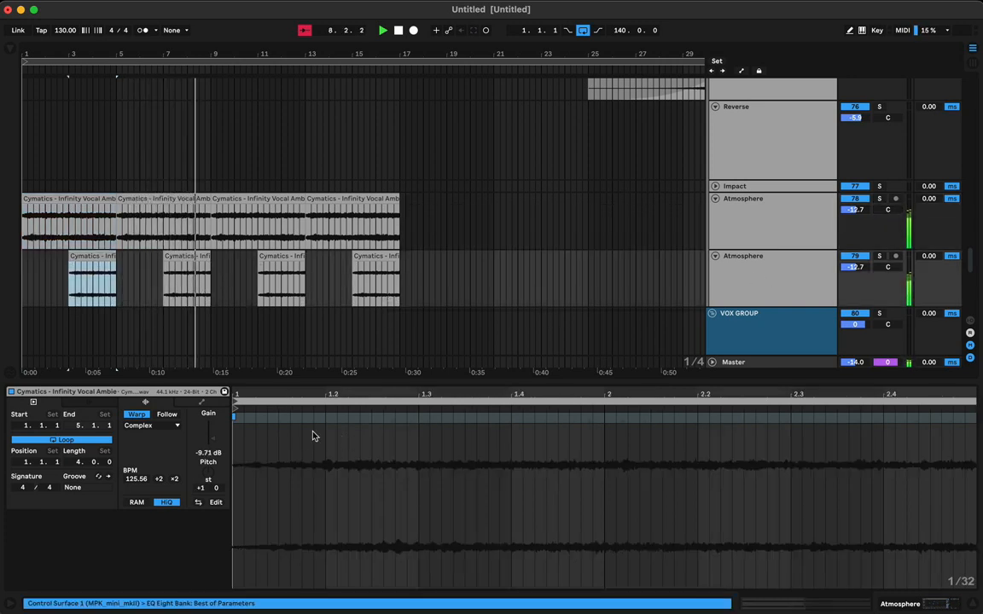
key(space)
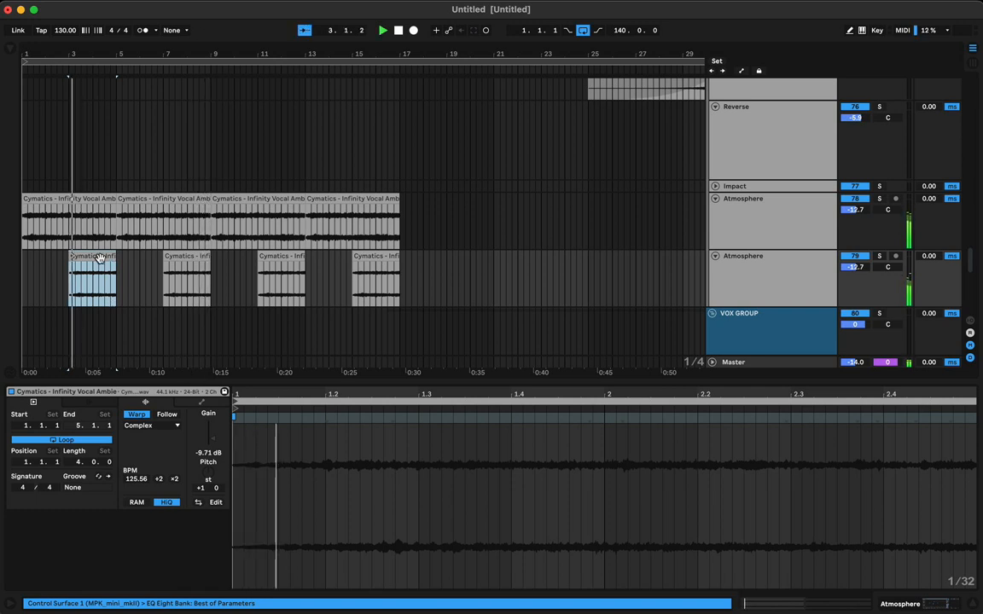
Split the first two-bar ambience clip at 4.1.1 and try transposing its second half by +7, +5 and +8 semitones.
click(93, 286)
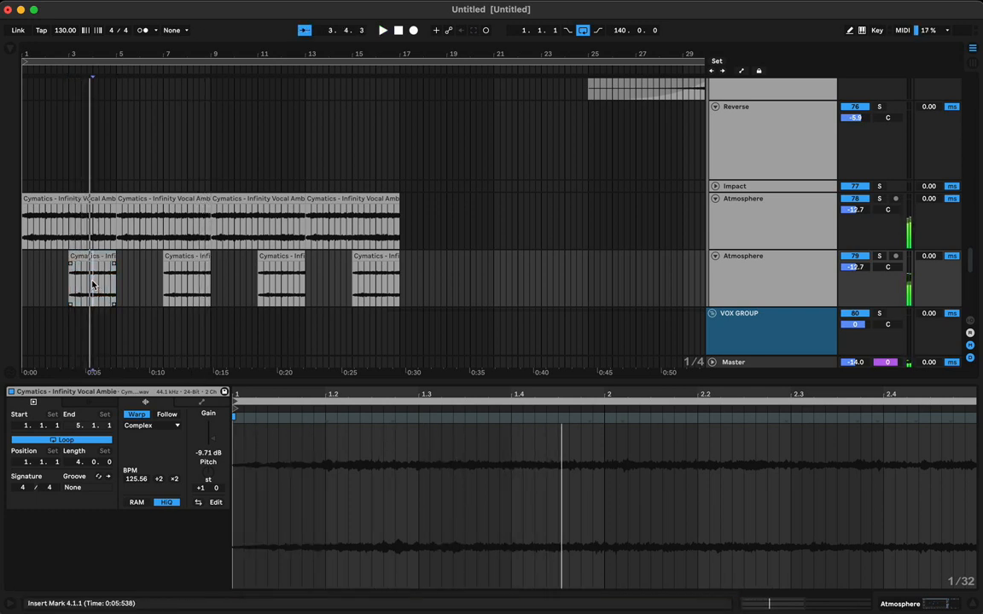
key(super+e)
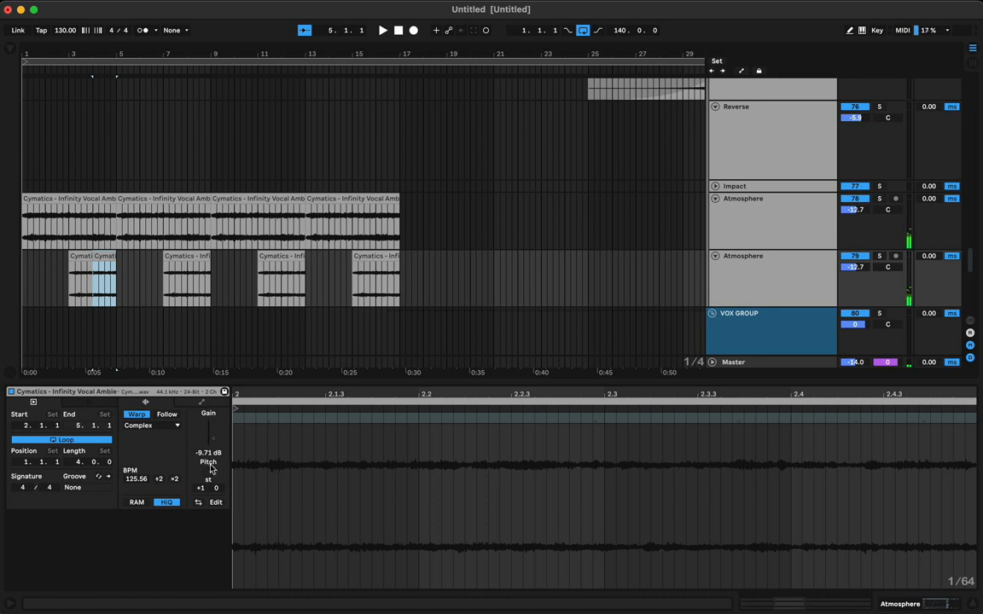
scroll(209, 478, up, 6)
key(space)
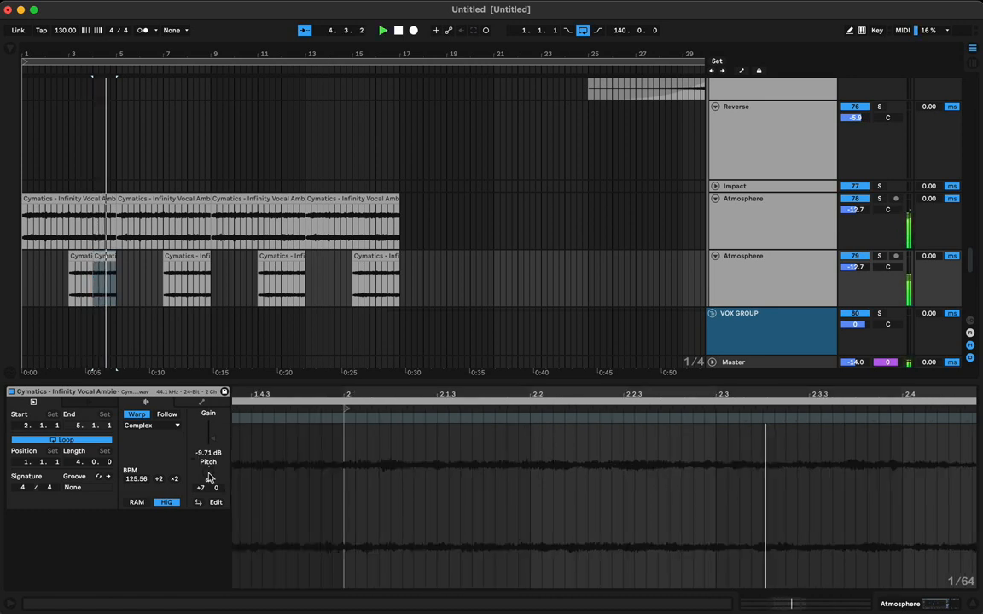
scroll(209, 478, down, 2)
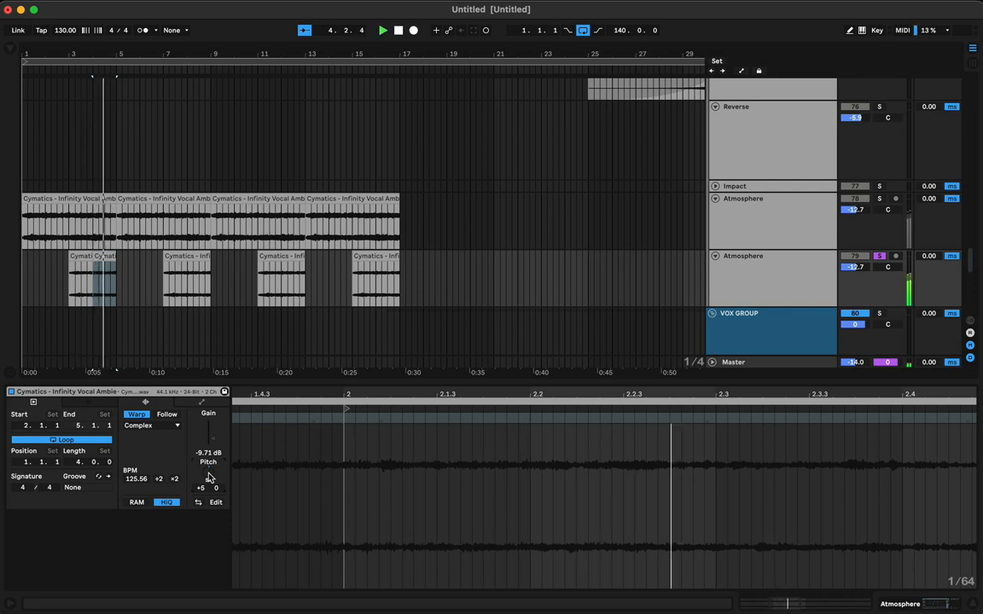
scroll(209, 478, up, 3)
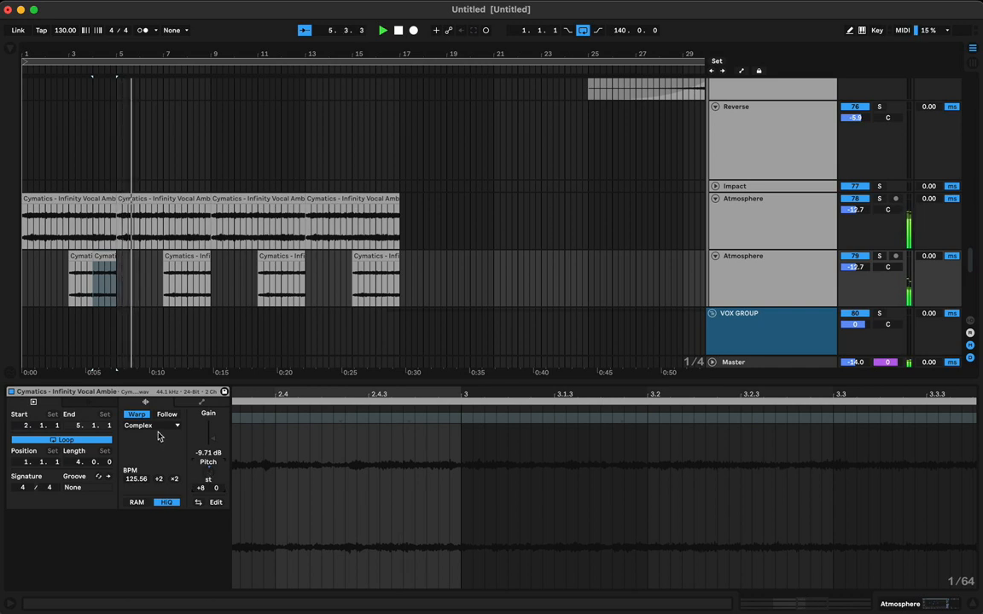
click(77, 253)
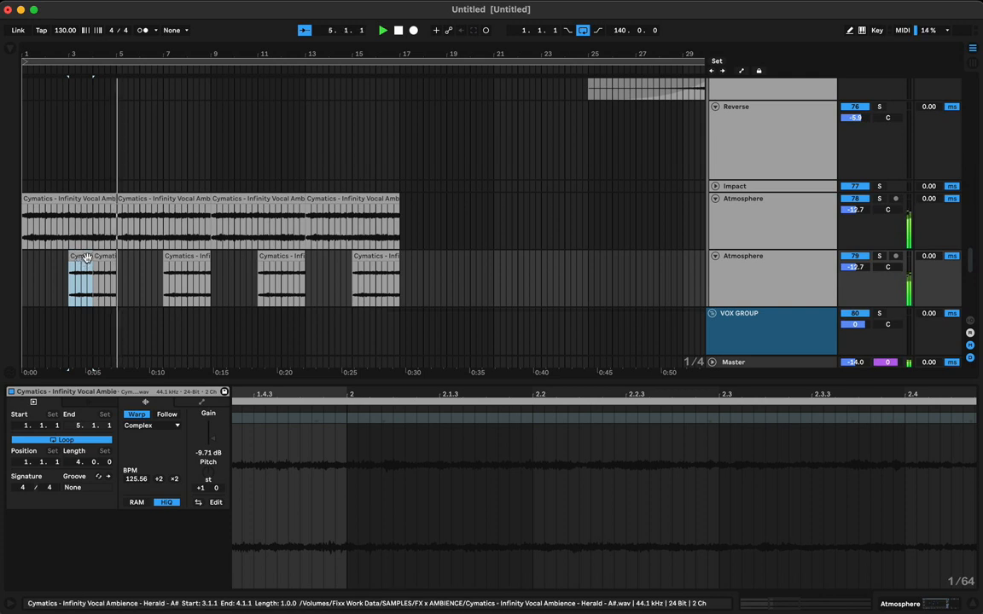
click(87, 258)
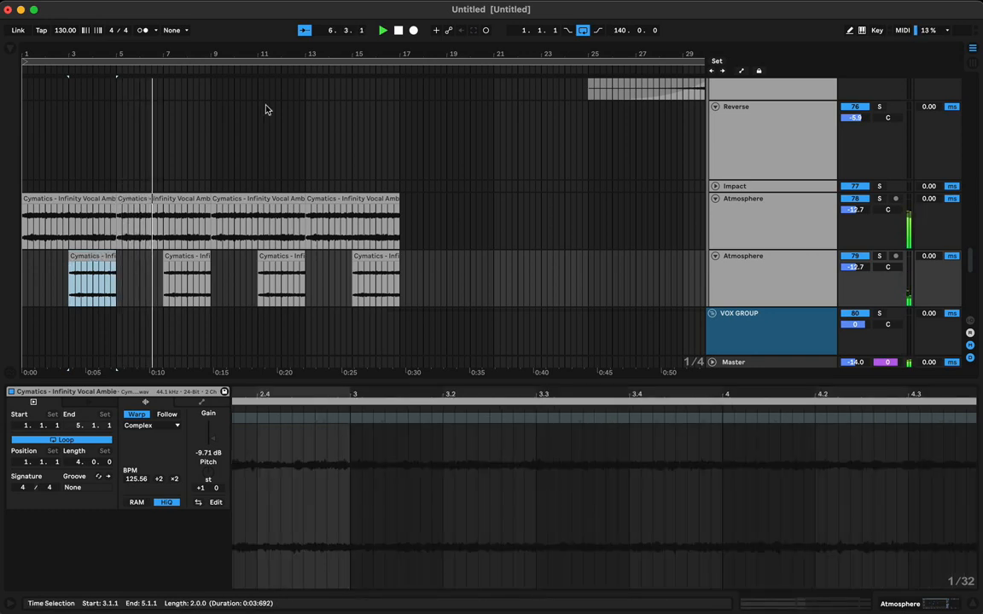
Remove the last half bar, 16.3.1 to 17.1.1, from the ambience clips on both Atmosphere tracks.
drag(260, 53, 259, 19)
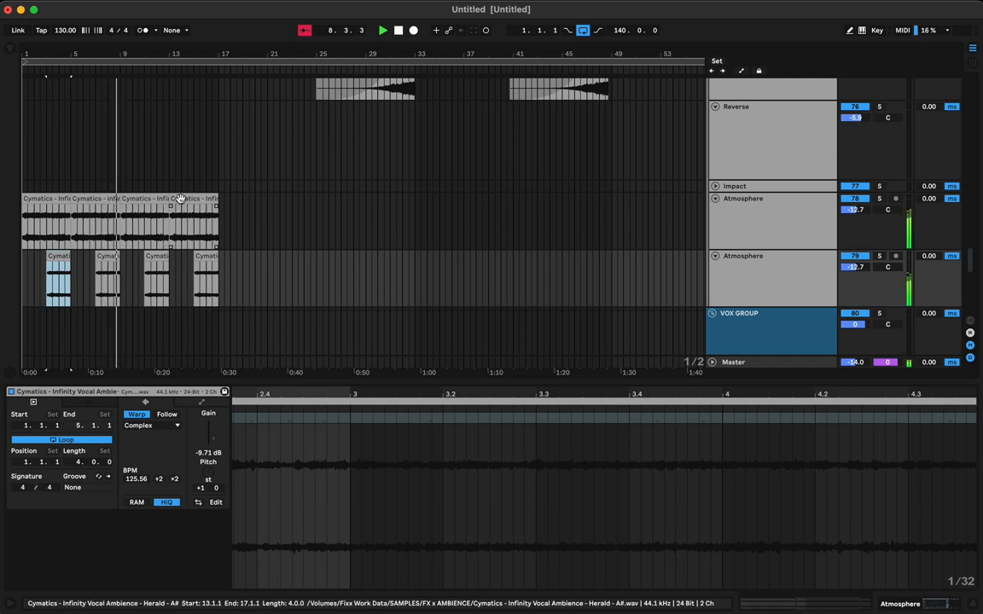
drag(199, 51, 308, 55)
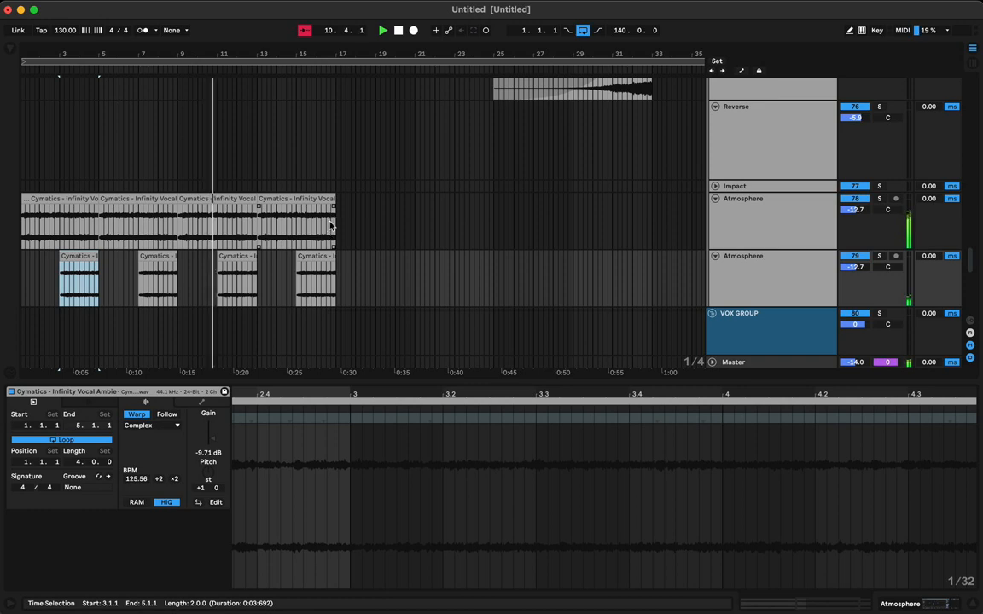
scroll(332, 224, up, 10)
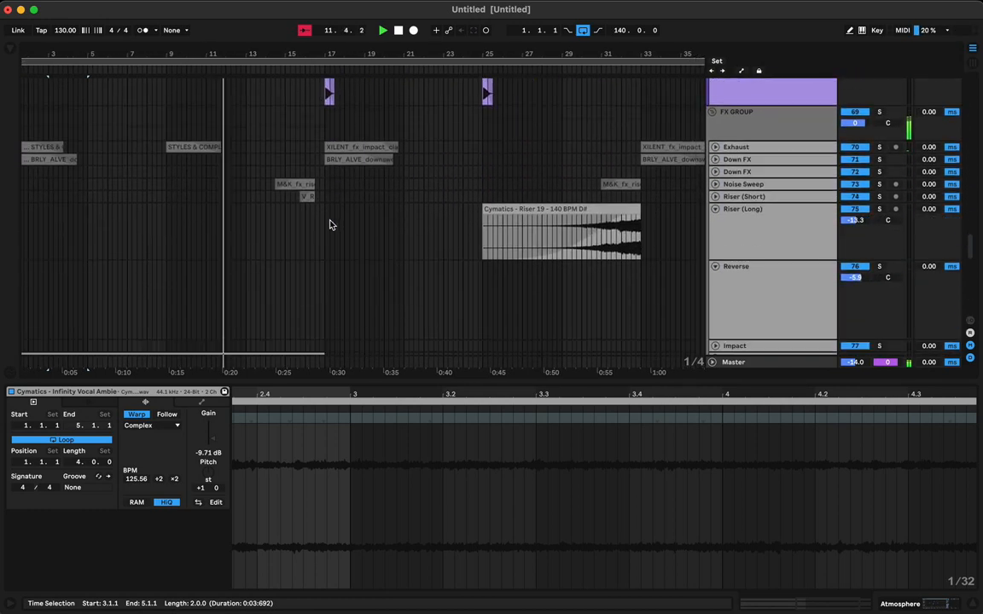
scroll(331, 225, down, 5)
drag(307, 234, 320, 277)
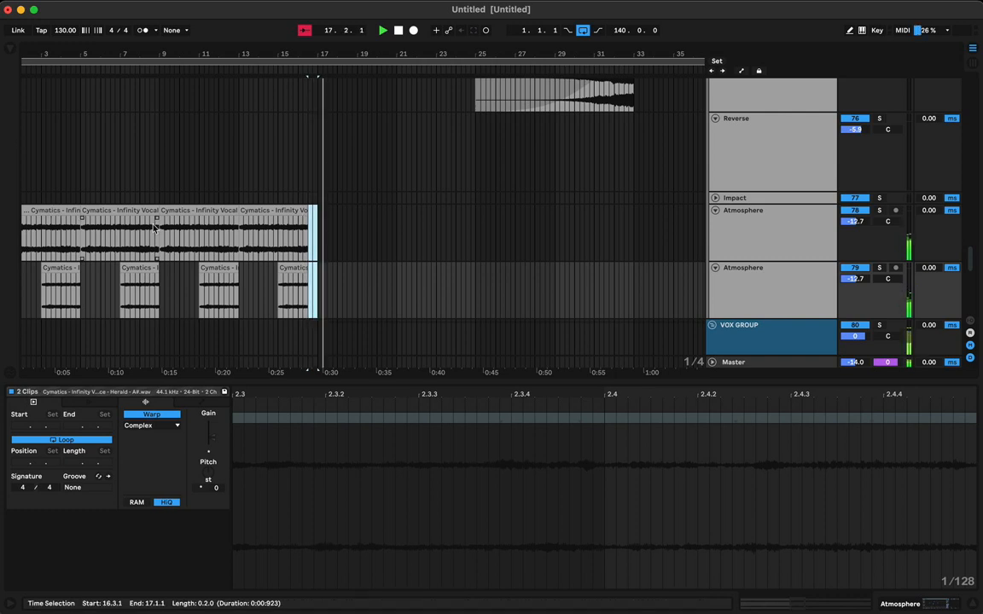
click(278, 186)
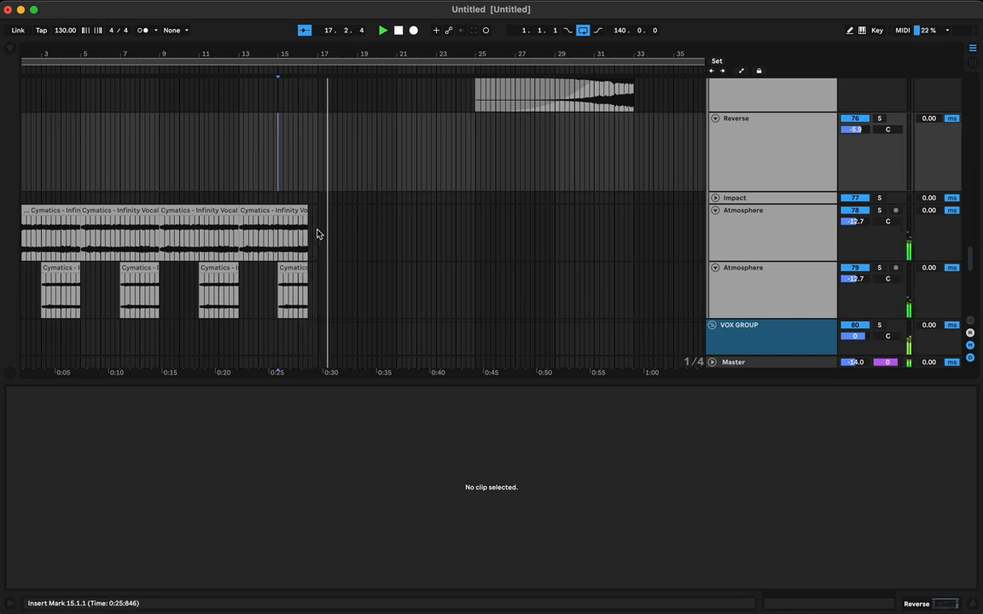
Try cutting the final clips on both Atmosphere tracks back to 16.2.1 and undo the cut.
drag(317, 234, 320, 294)
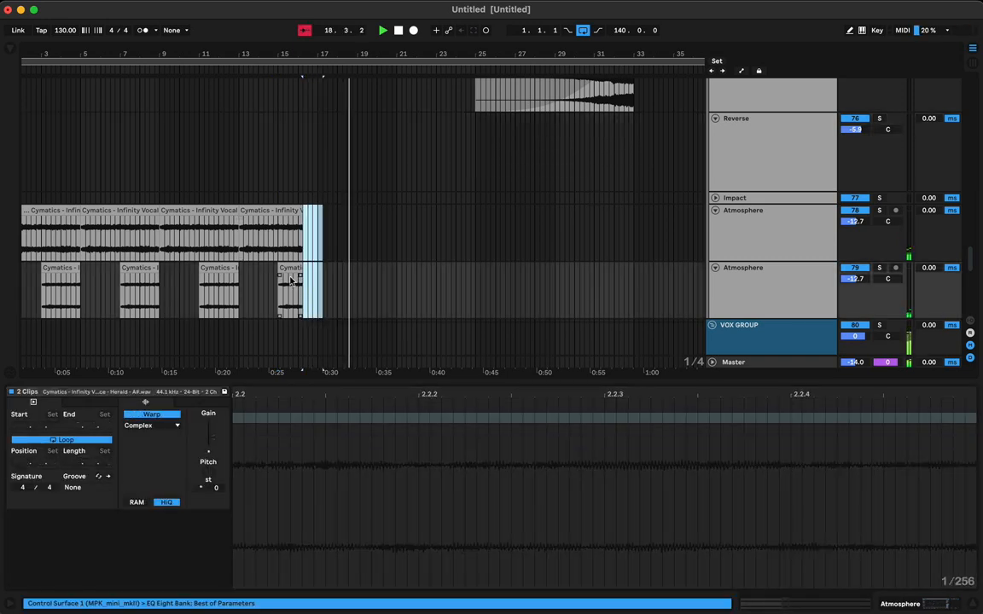
click(265, 281)
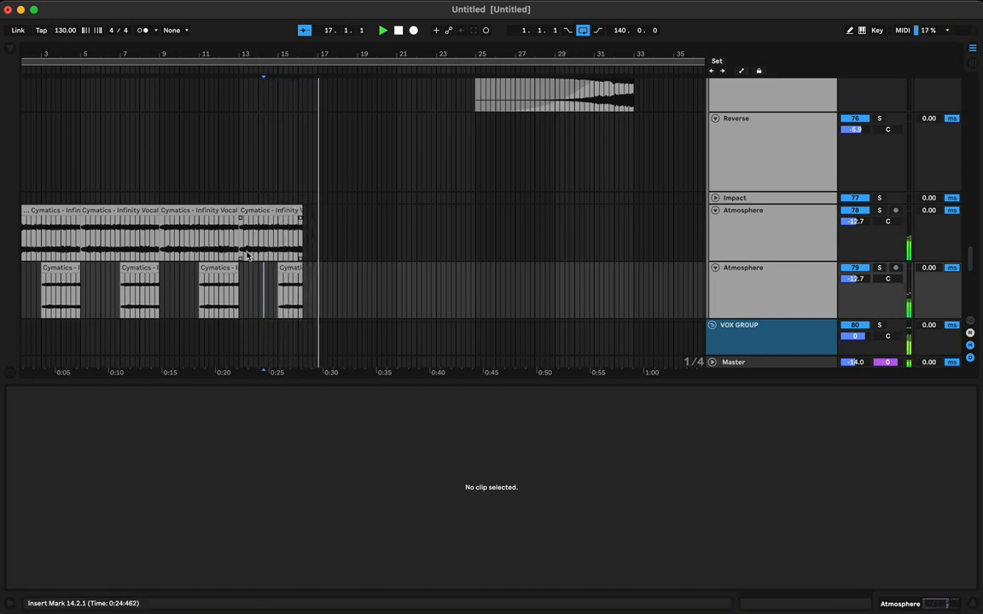
key(super+z)
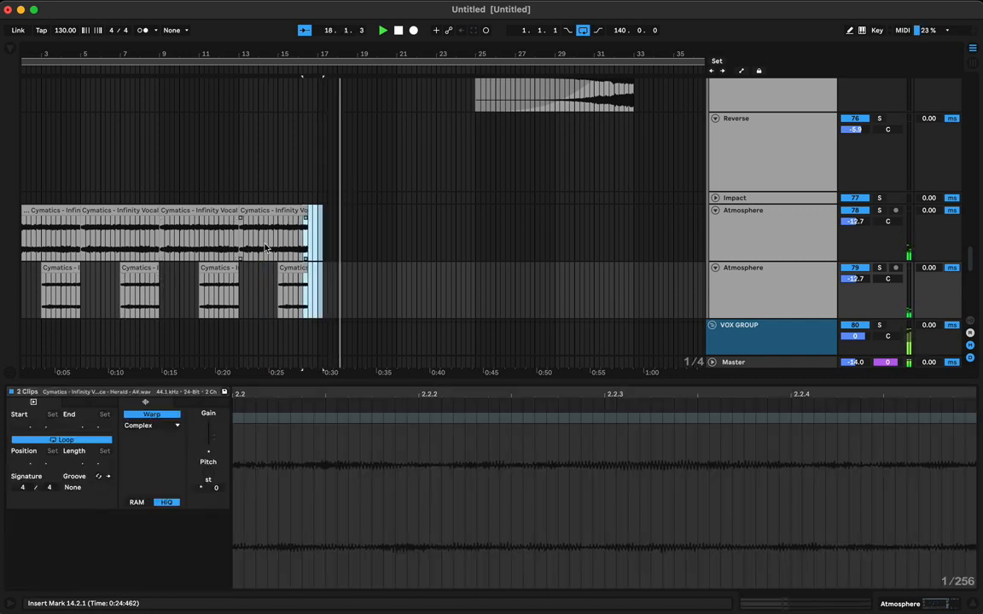
click(323, 232)
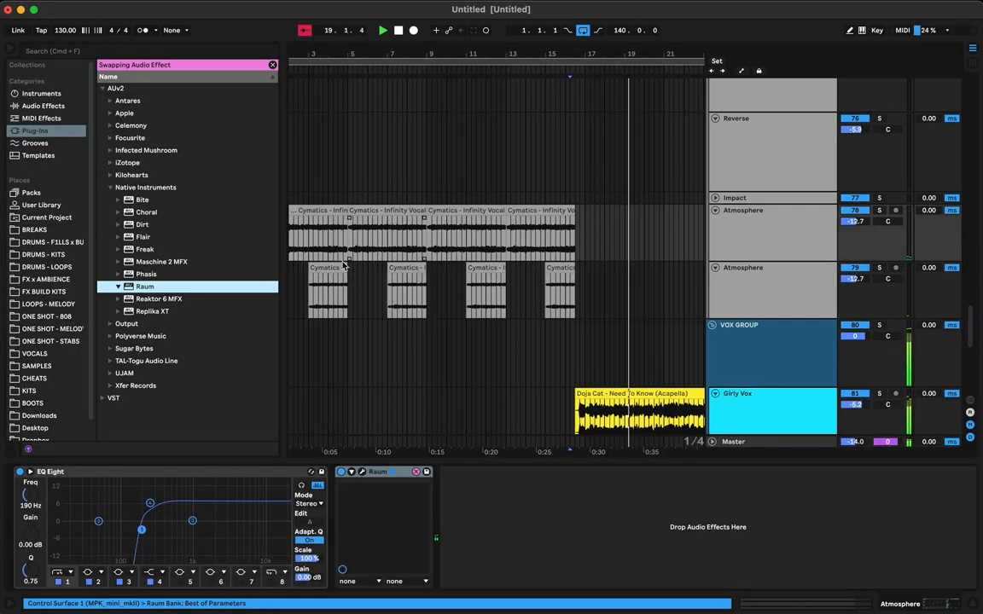
click(6, 46)
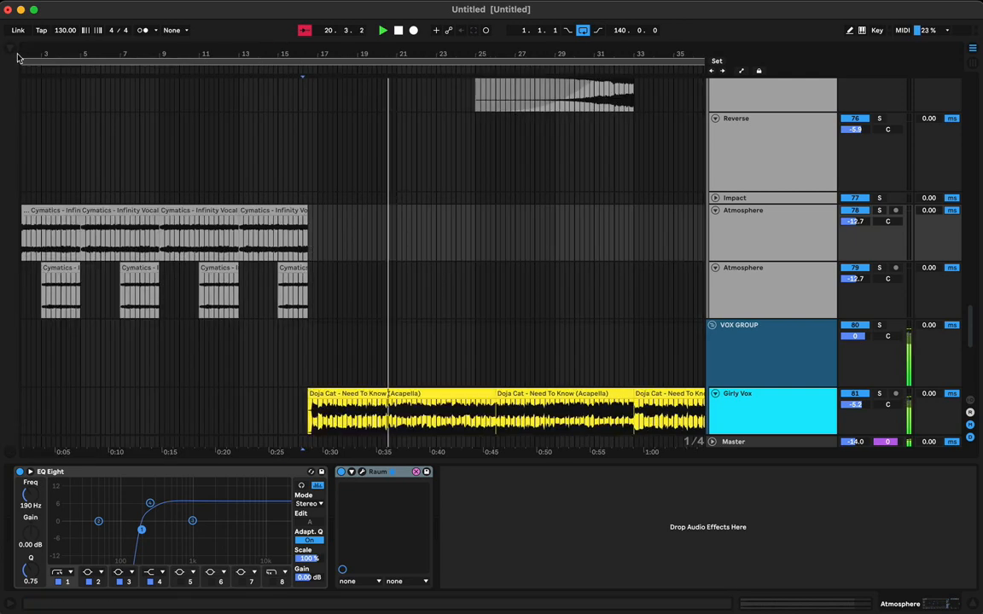
Automate the Mixer's Speaker On parameter on the upper Atmosphere track to switch off from 16.3.1 to 17.1.1.
click(735, 231)
key(a)
click(757, 222)
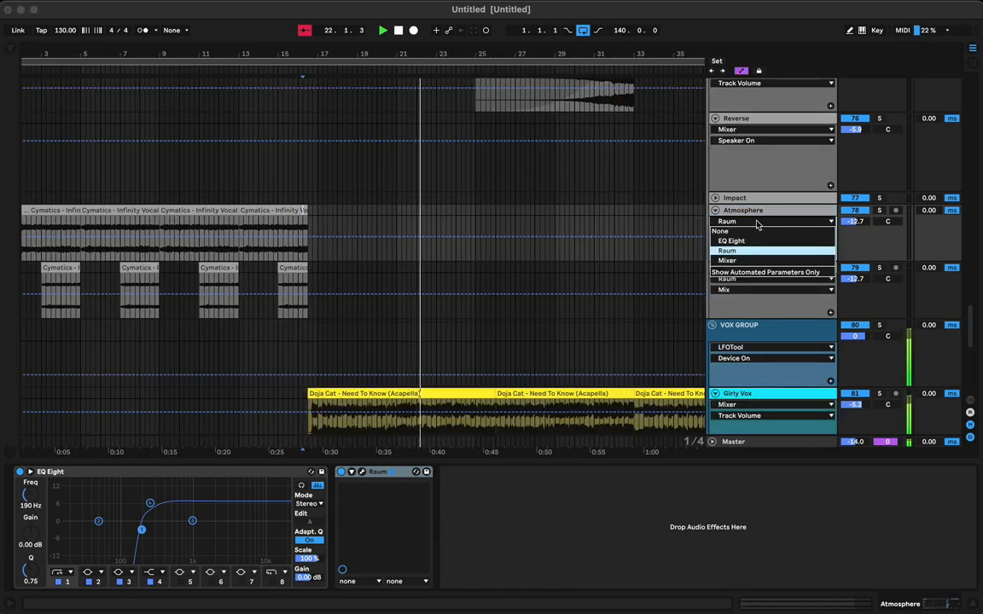
click(752, 264)
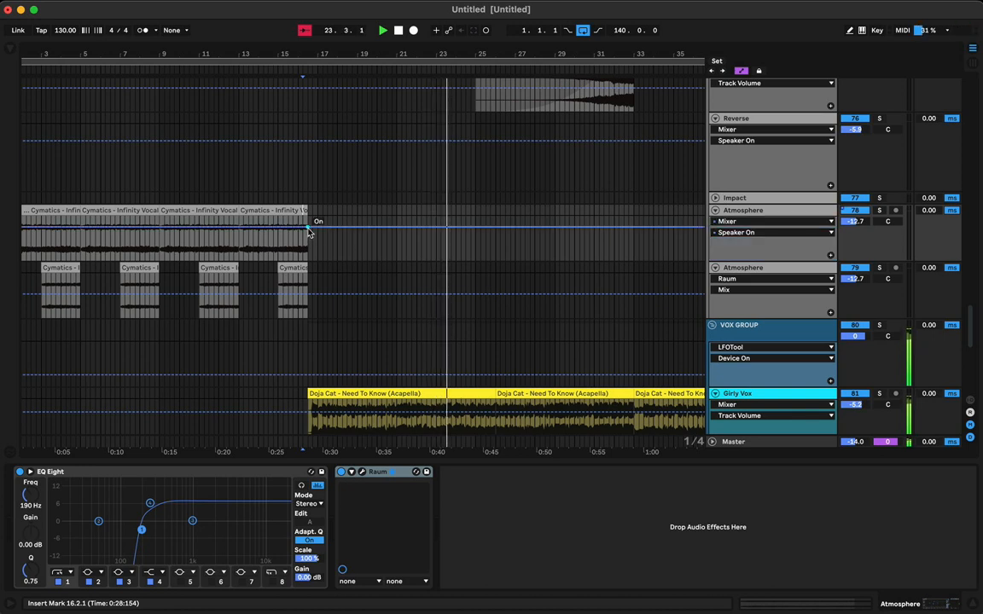
mouse_move(316, 226)
mouse_down()
mouse_move(318, 255)
mouse_move(324, 227)
mouse_up()
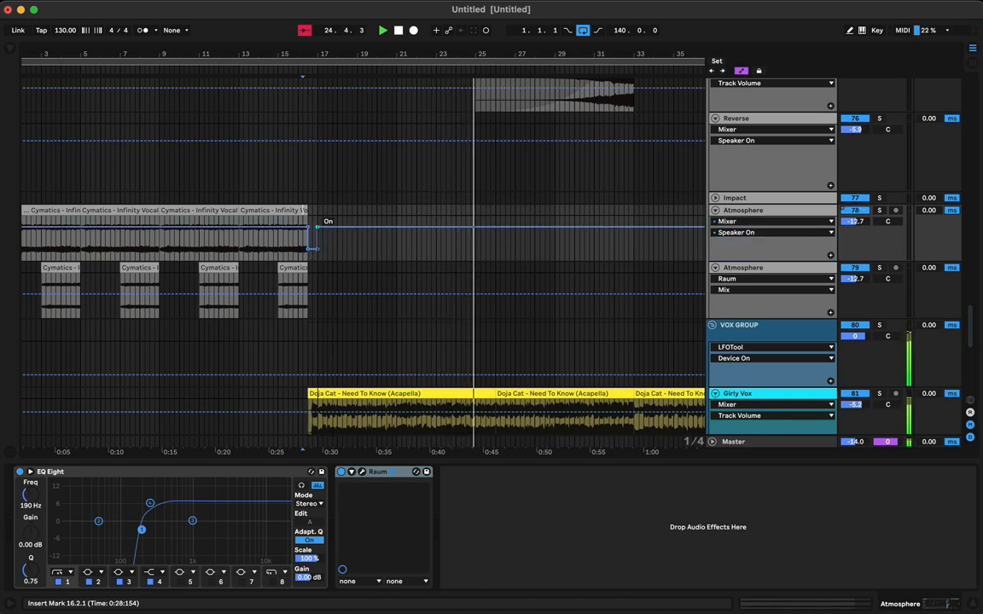
Automate Speaker On on the lower Atmosphere track to switch off from 16.3.1 to 17.1.1 and hide the automation lanes.
click(732, 281)
click(734, 297)
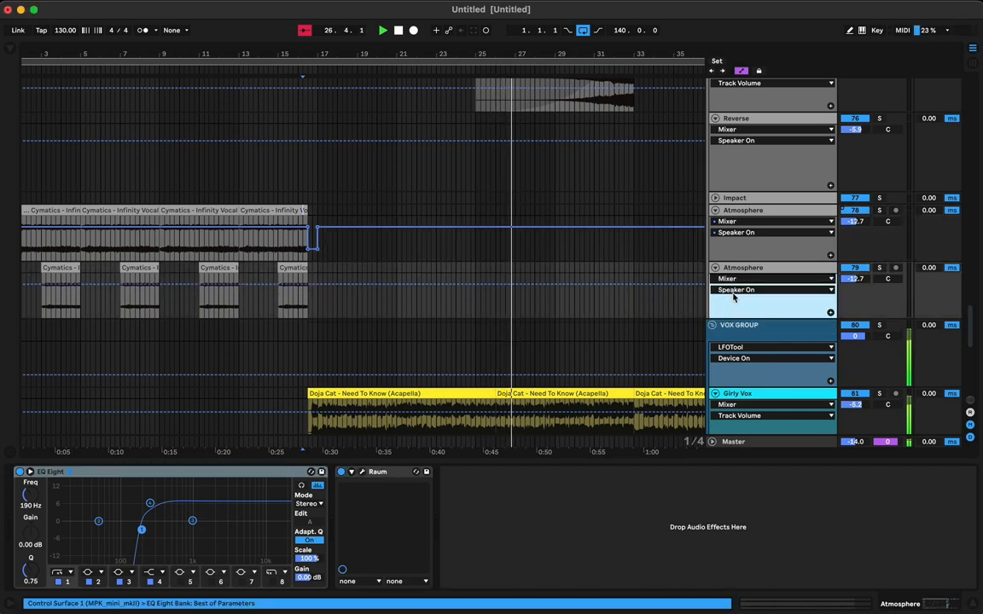
click(308, 284)
click(318, 284)
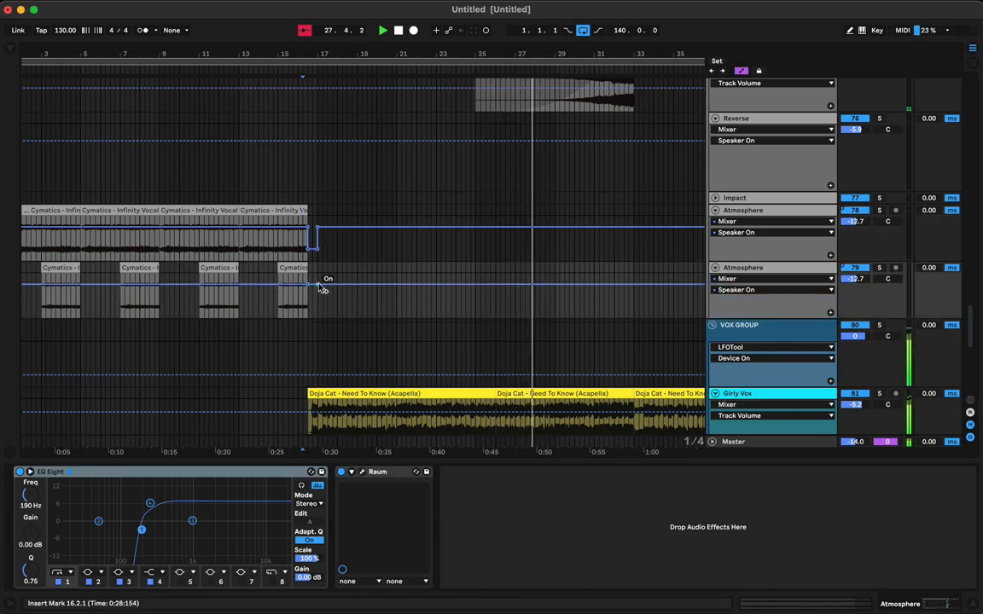
drag(318, 285, 319, 307)
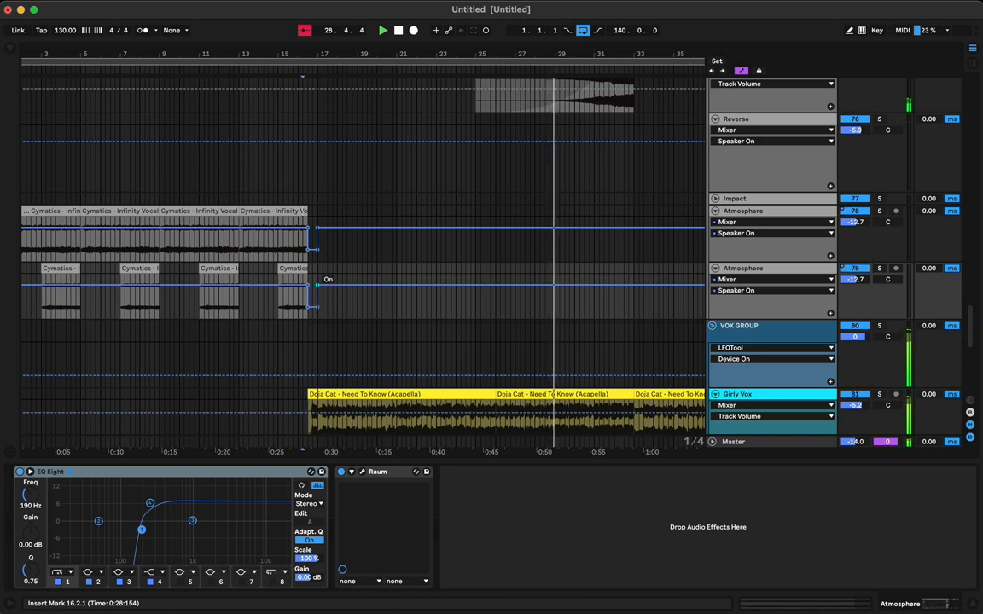
key(a)
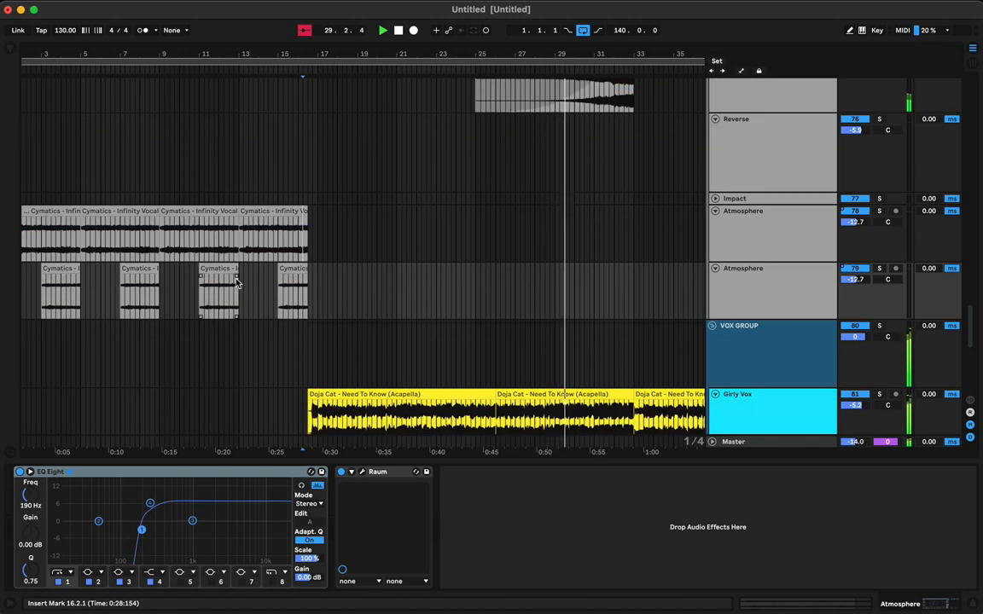
Duplicate the lower Atmosphere track and delete all the copied clips from the duplicate.
click(111, 214)
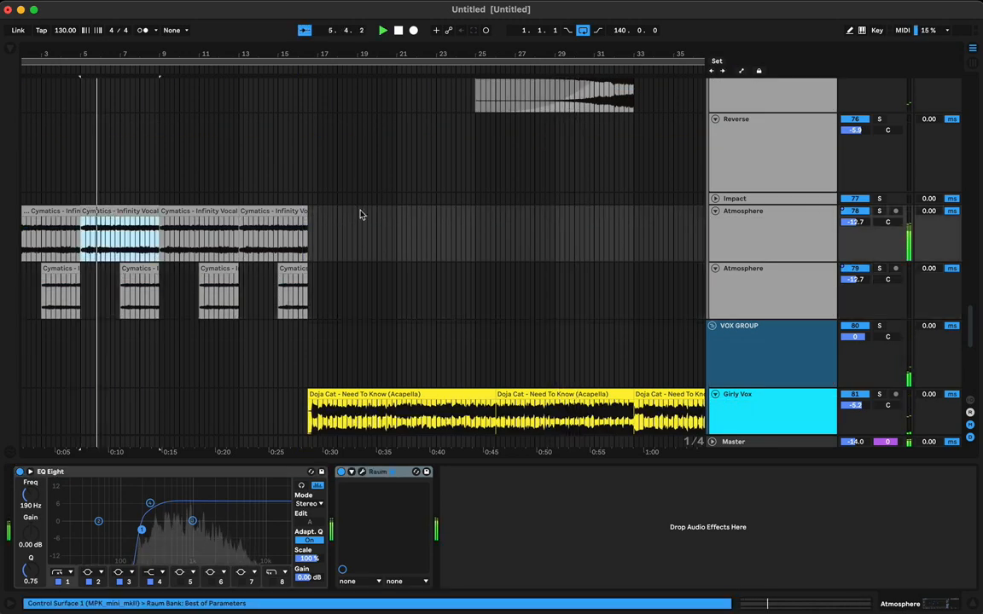
click(308, 296)
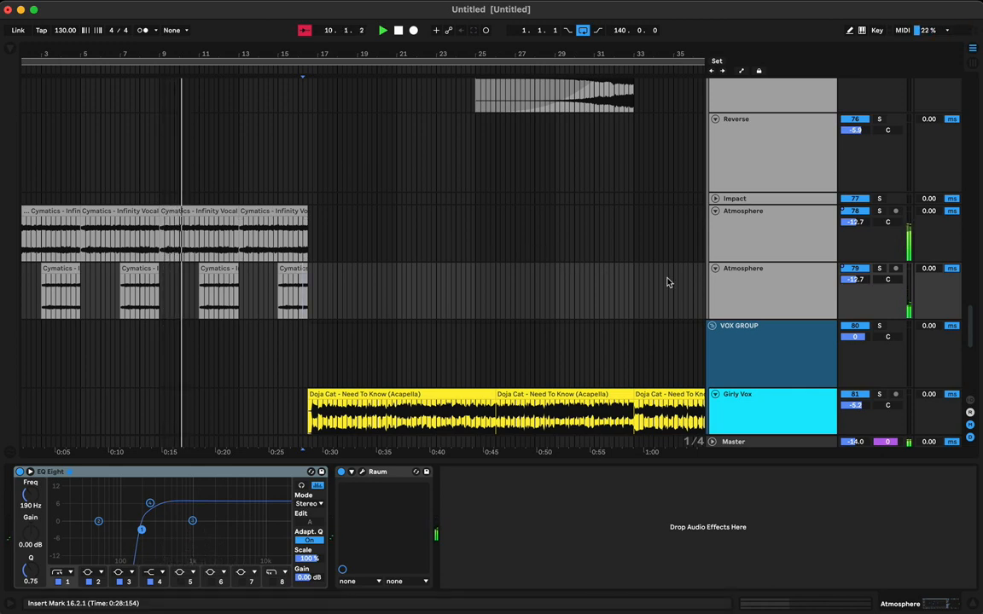
click(764, 275)
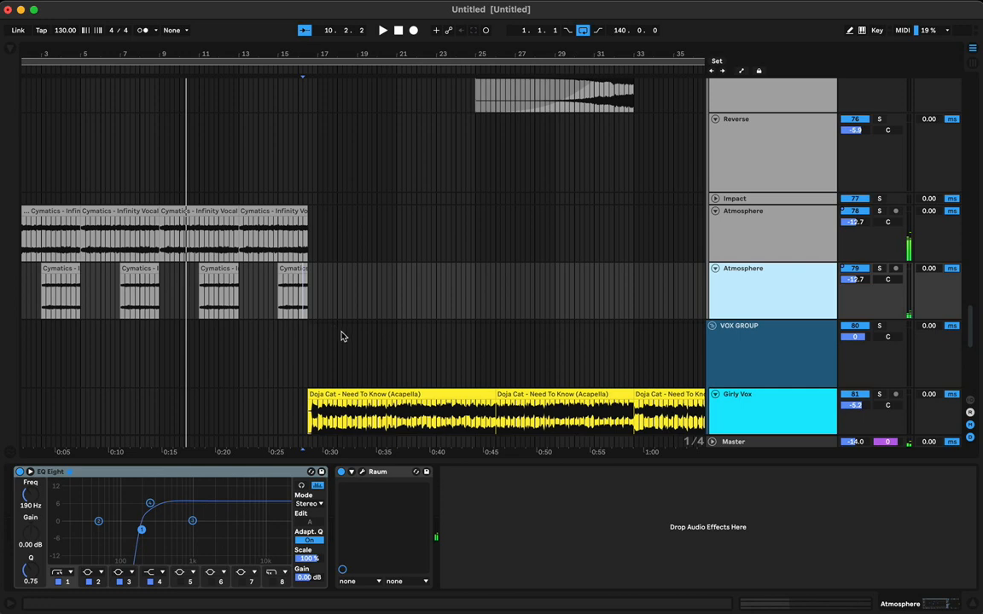
key(super+d)
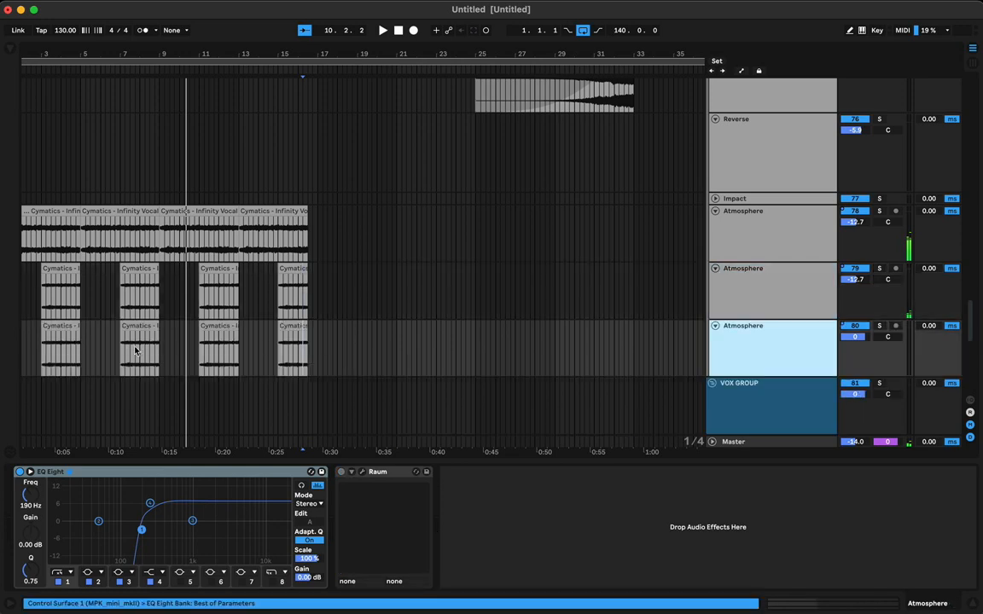
drag(342, 350, 22, 351)
key(space)
key(Delete)
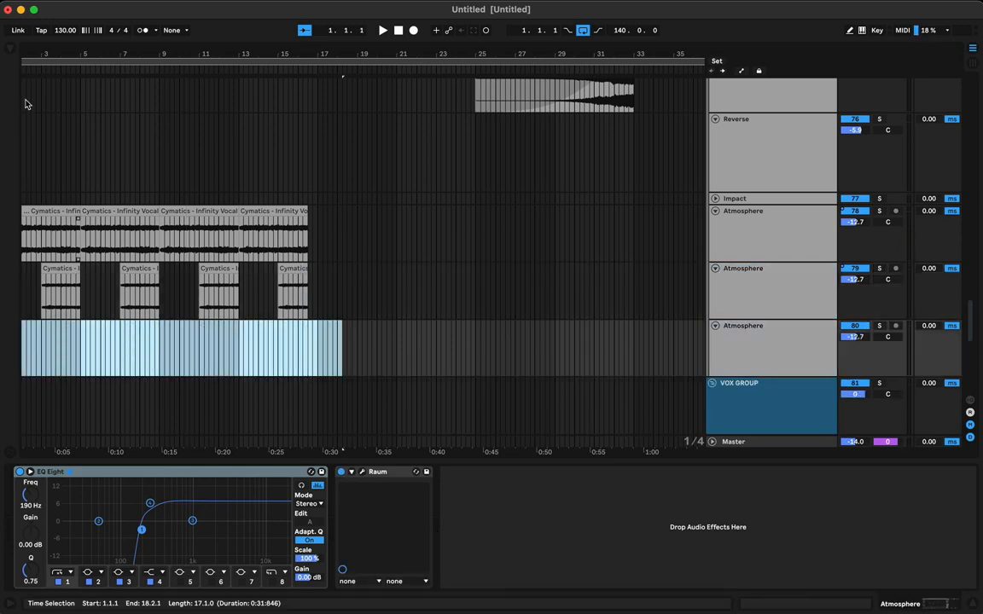
Search the browser for "_A_ambi" within the FX x AMBIENCE folder.
click(13, 52)
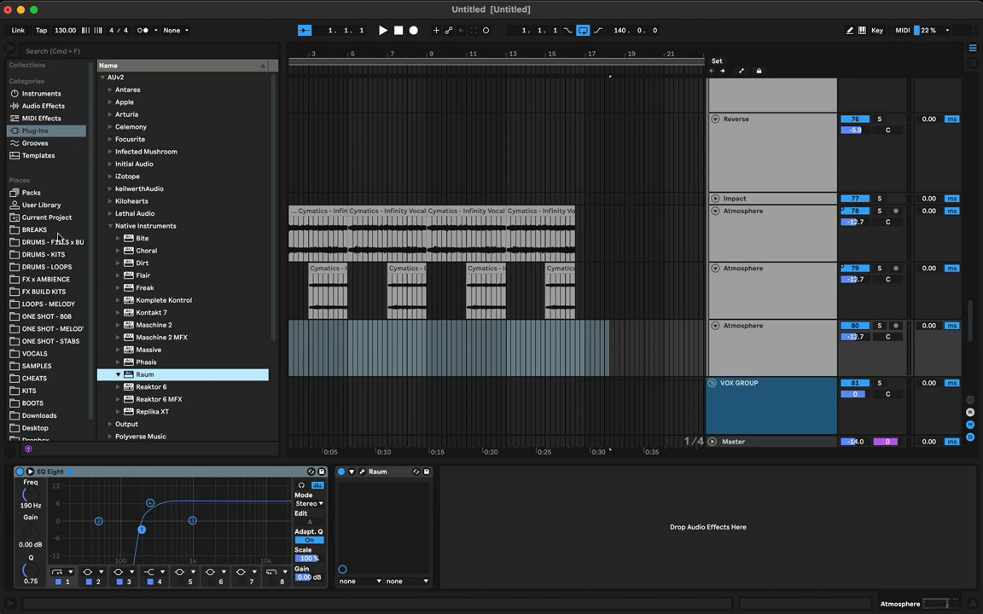
click(57, 52)
text(_A_ambi)
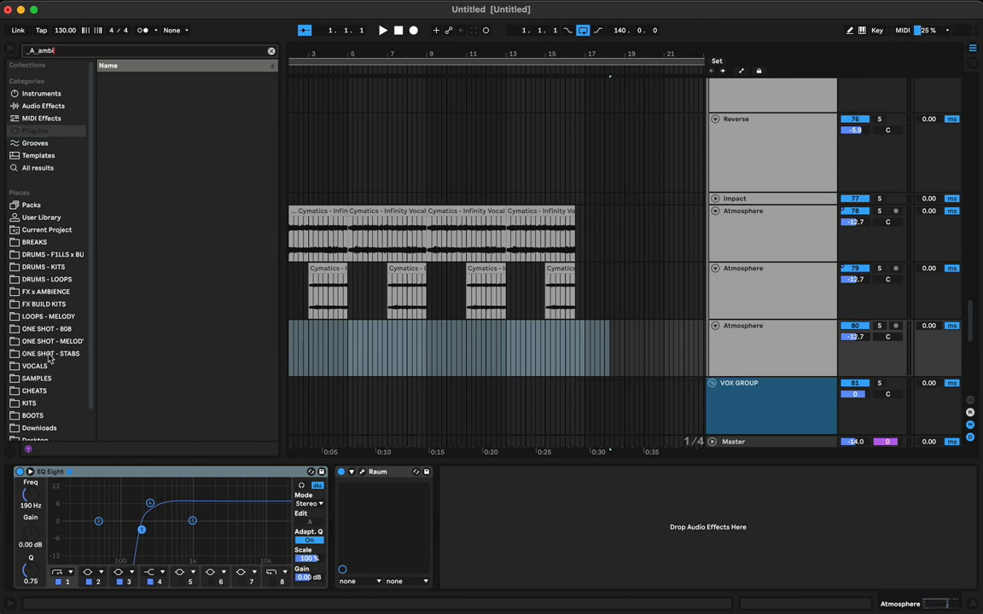
click(48, 354)
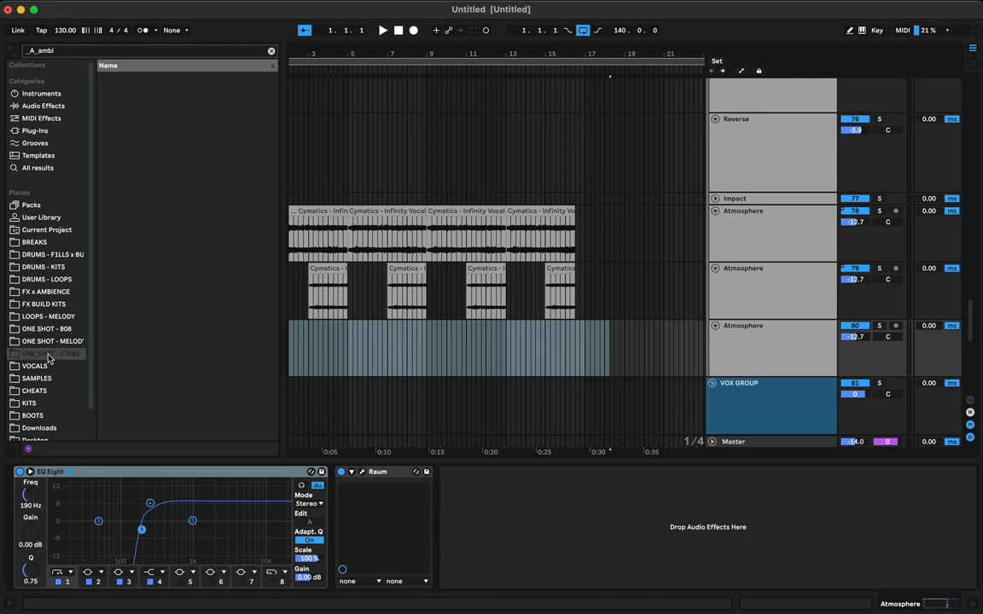
click(57, 294)
Audition ambience samples from the results and place Cymatics - Ethereal Ambience 21 - A# at bar 9 on the empty Atmosphere track.
scroll(158, 378, down, 2)
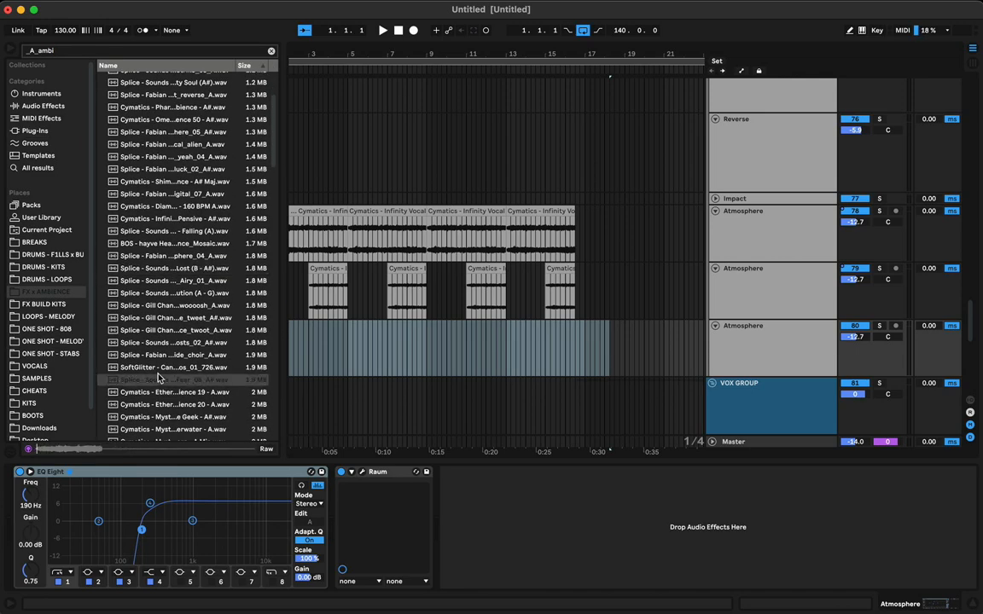
scroll(157, 378, down, 10)
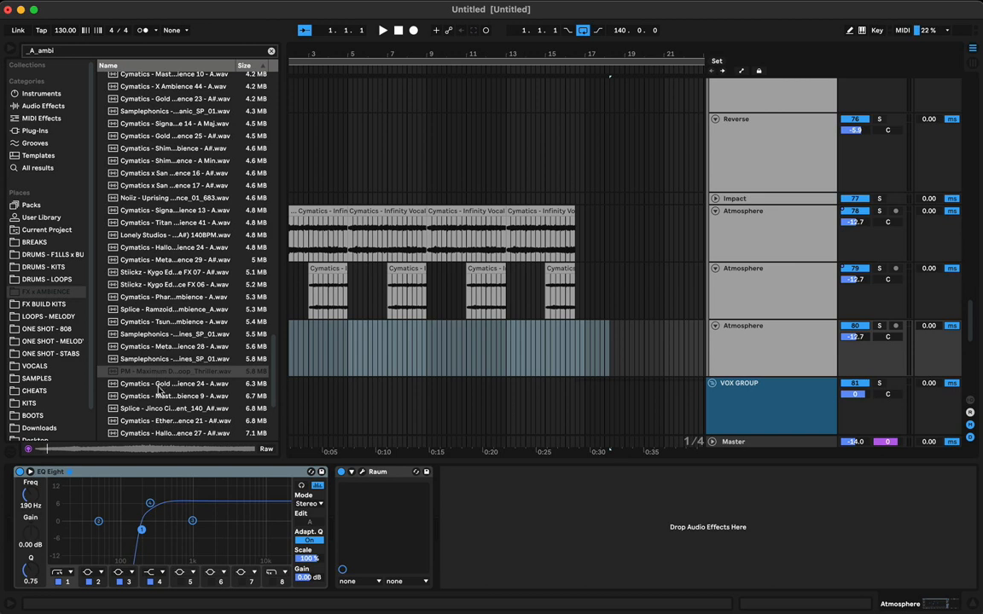
click(158, 388)
click(162, 408)
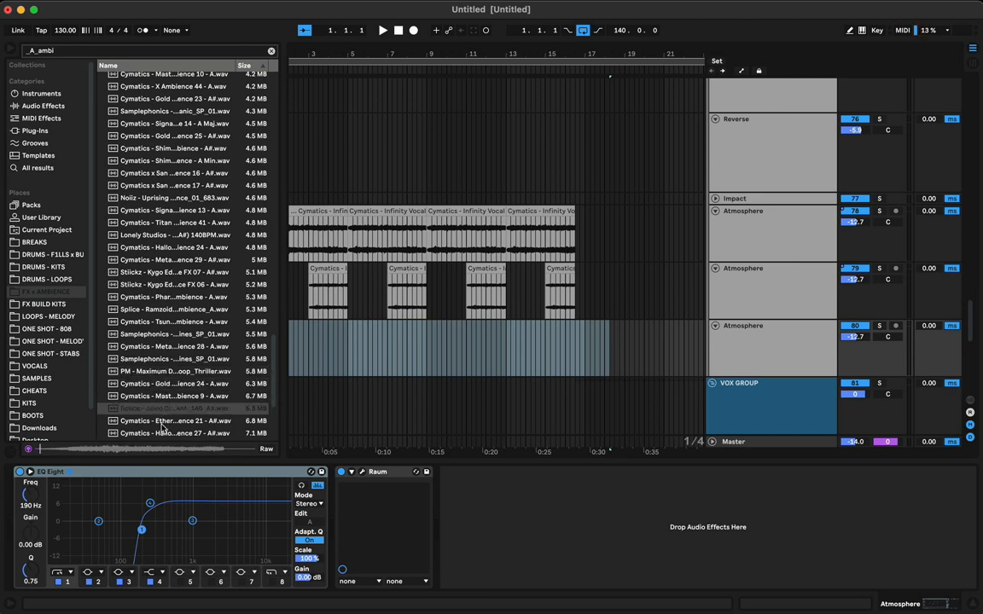
click(167, 422)
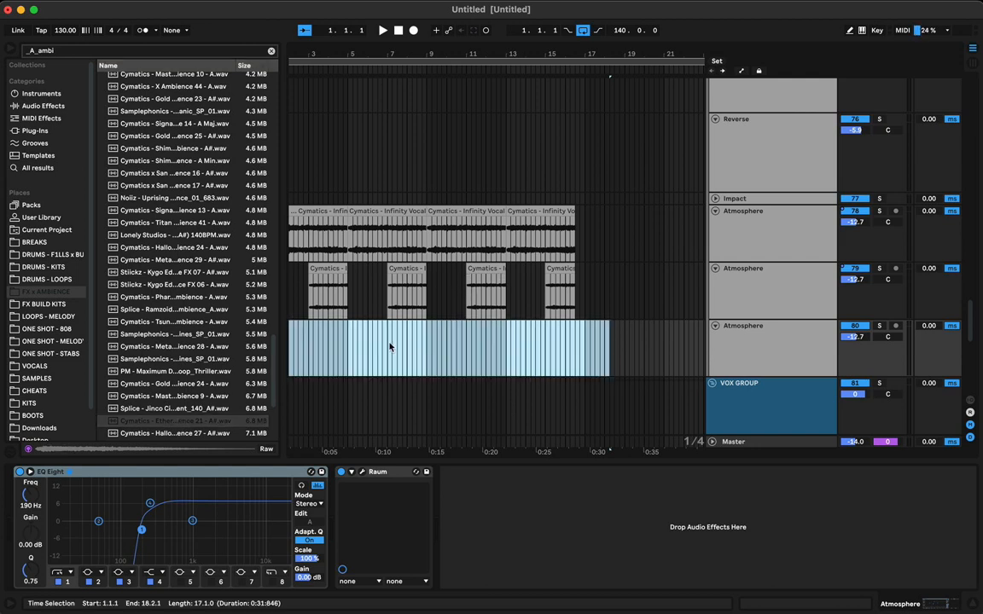
click(357, 344)
key(space)
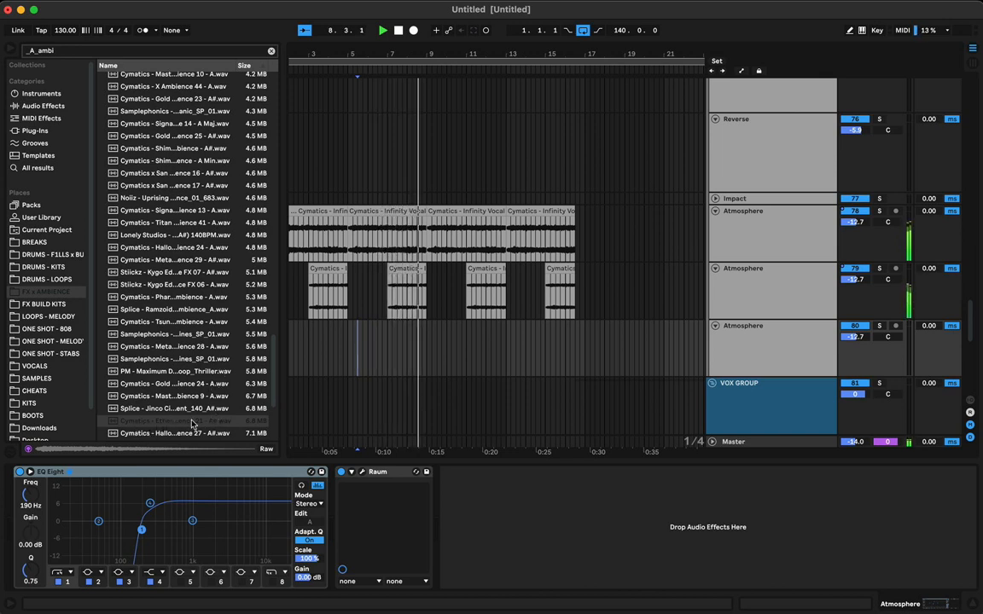
drag(155, 429, 465, 341)
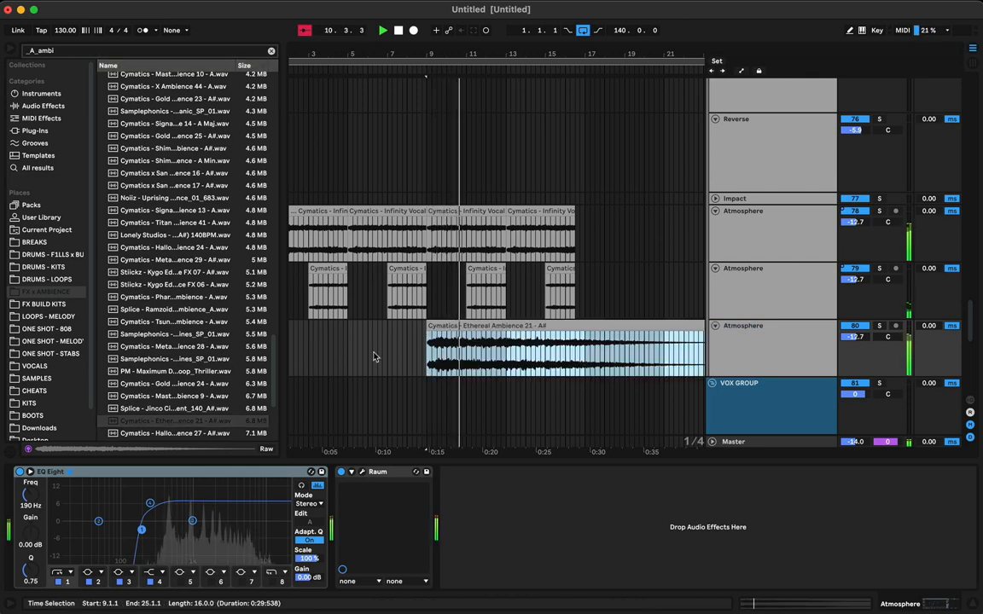
Switch Warp off and back on for the Ethereal Ambience 21 clip to reset its BPM to 130.
double_click(442, 333)
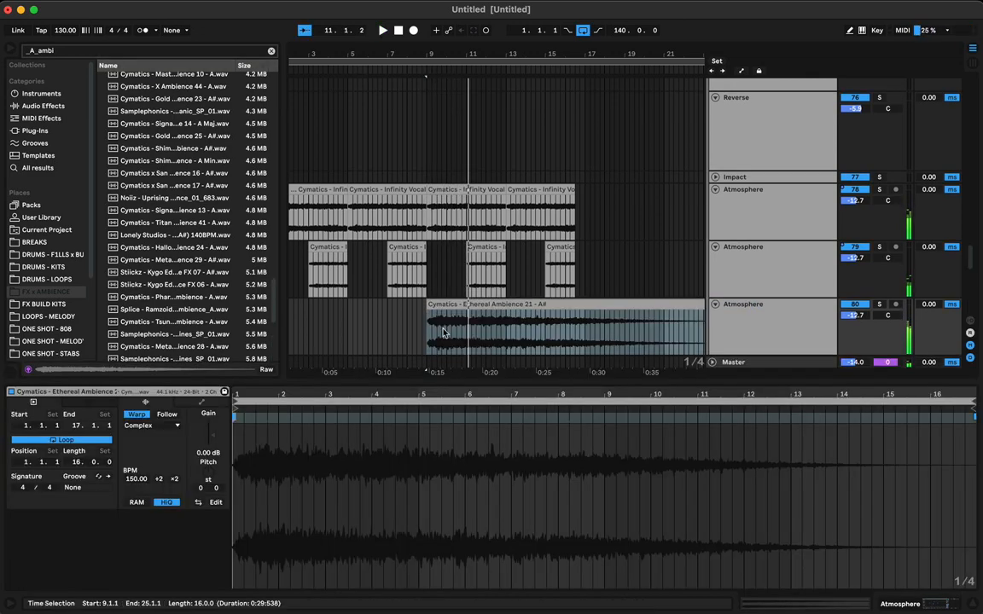
click(141, 416)
key(space)
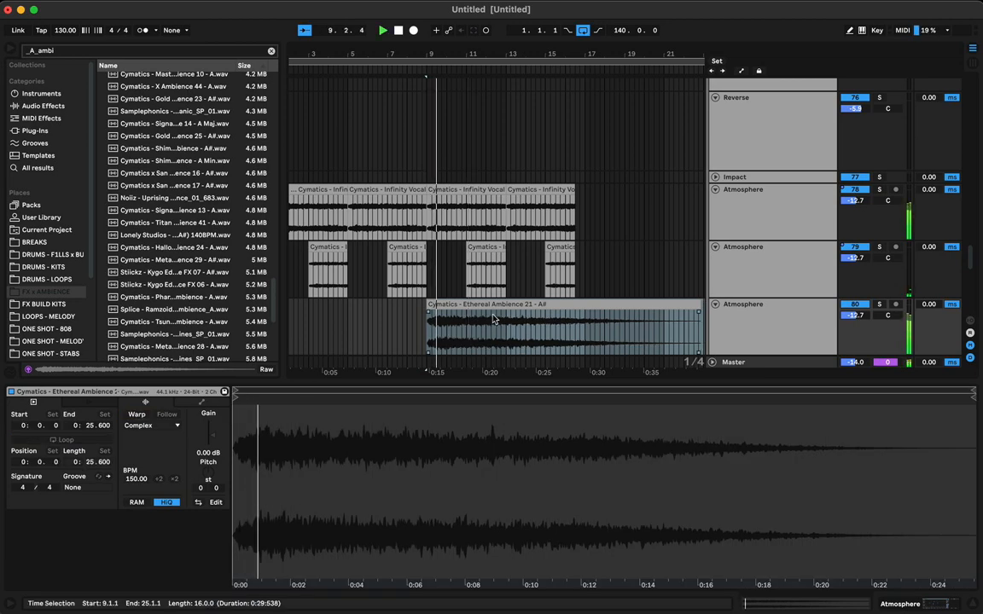
click(445, 334)
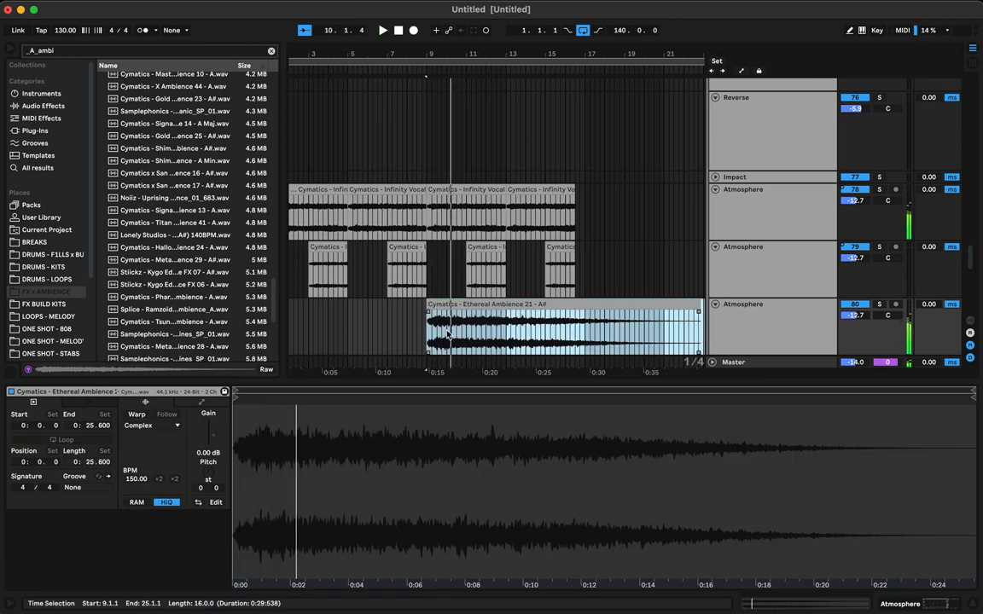
click(145, 416)
key(space)
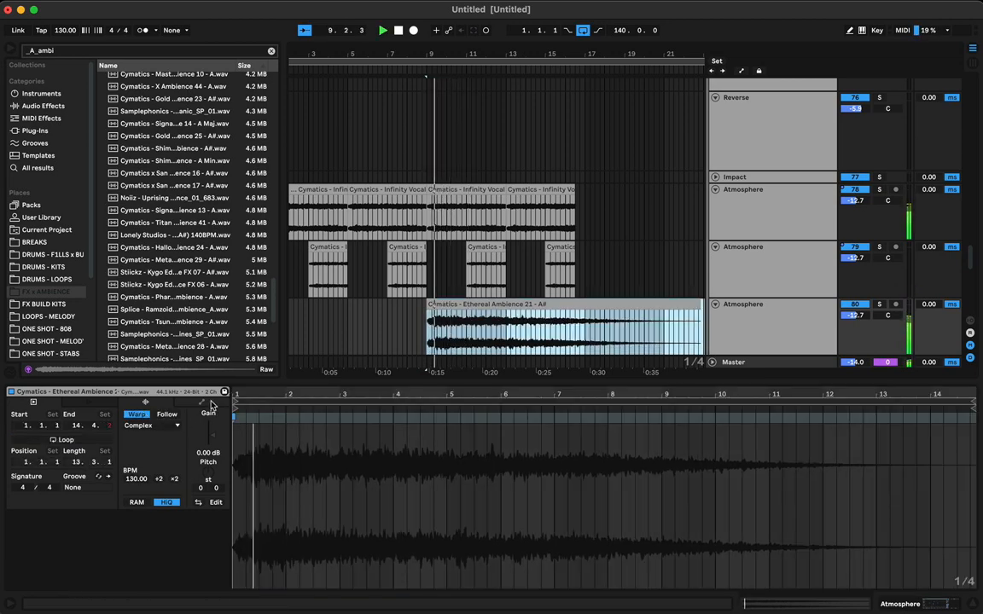
click(211, 404)
click(200, 425)
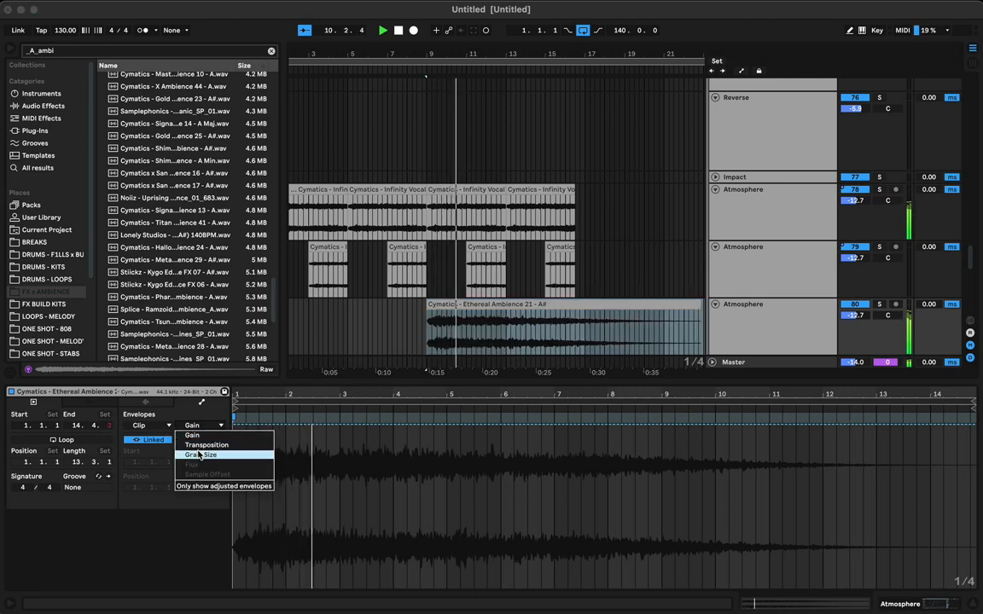
click(197, 446)
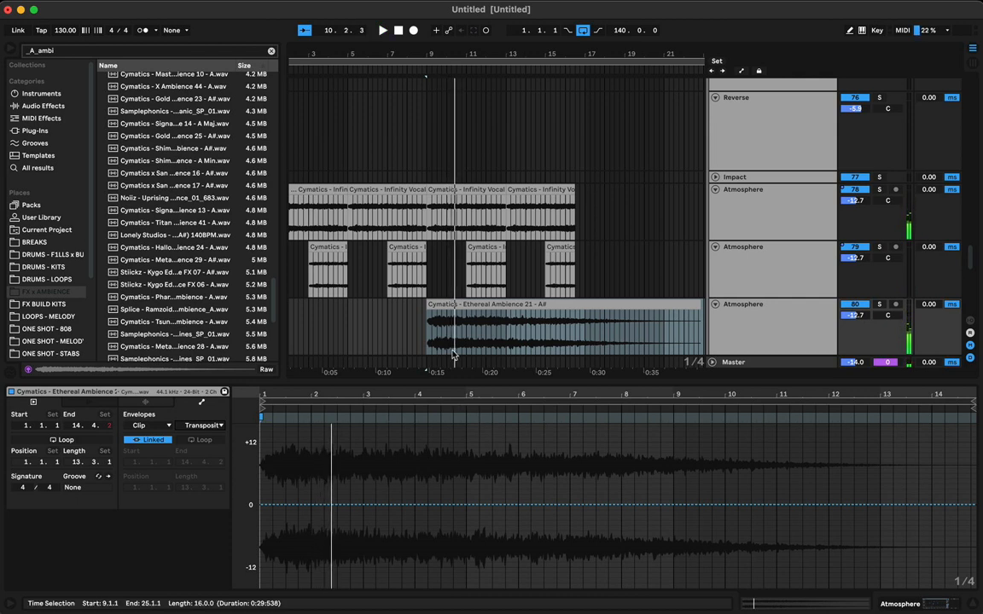
key(space)
Lower the Ethereal Ambience 21 clip's gain to -6.45 dB.
click(146, 402)
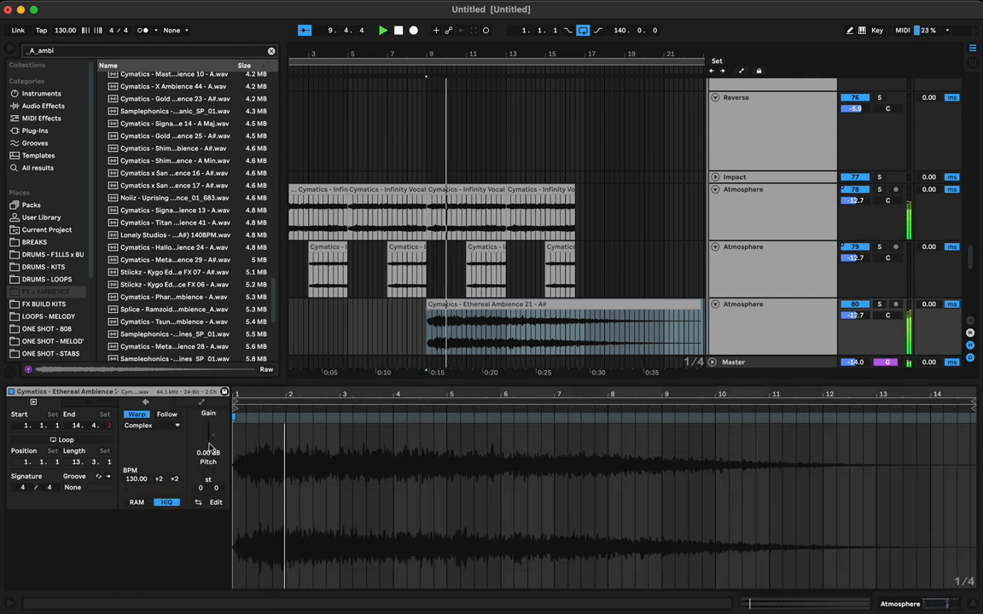
key(space)
drag(212, 435, 212, 443)
key(space)
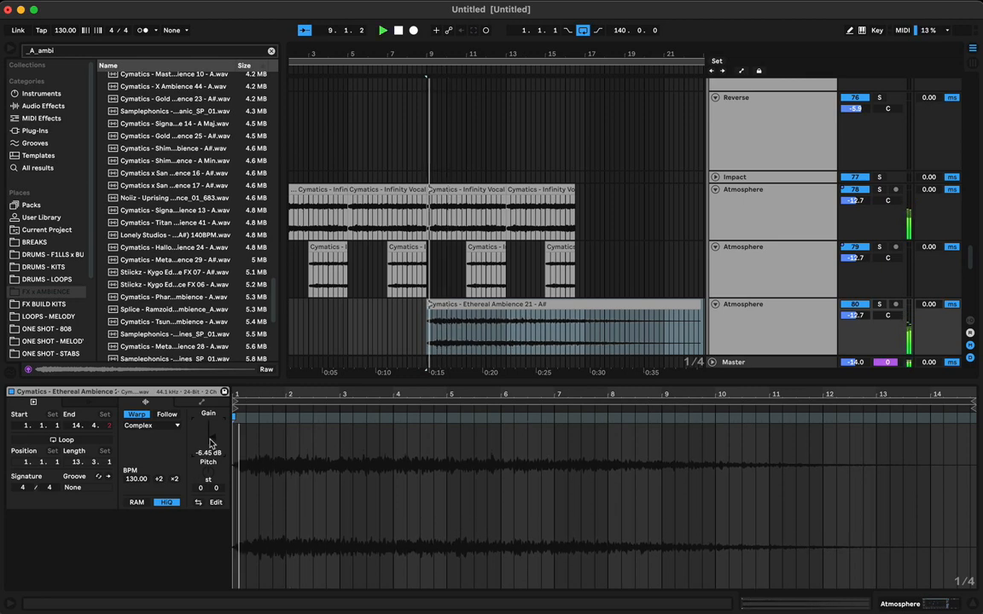
Shape the Ethereal Ambience 21 clip's Transposition envelope to hold 0 st and ramp down to -5 st around the clip's bar 2.
click(198, 403)
click(205, 425)
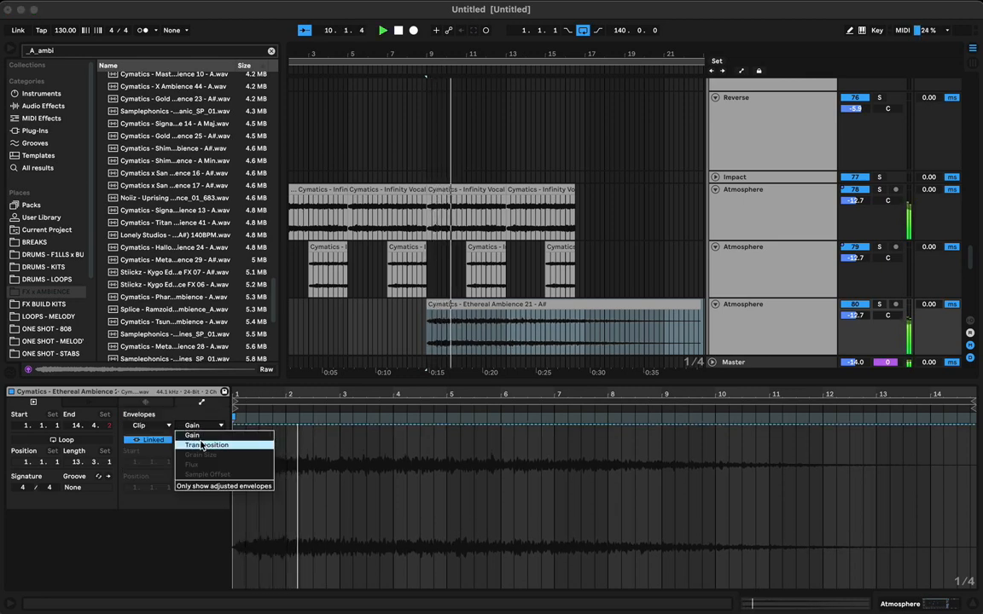
click(204, 441)
key(space)
mouse_move(279, 394)
mouse_down()
mouse_move(282, 403)
mouse_move(288, 394)
mouse_up()
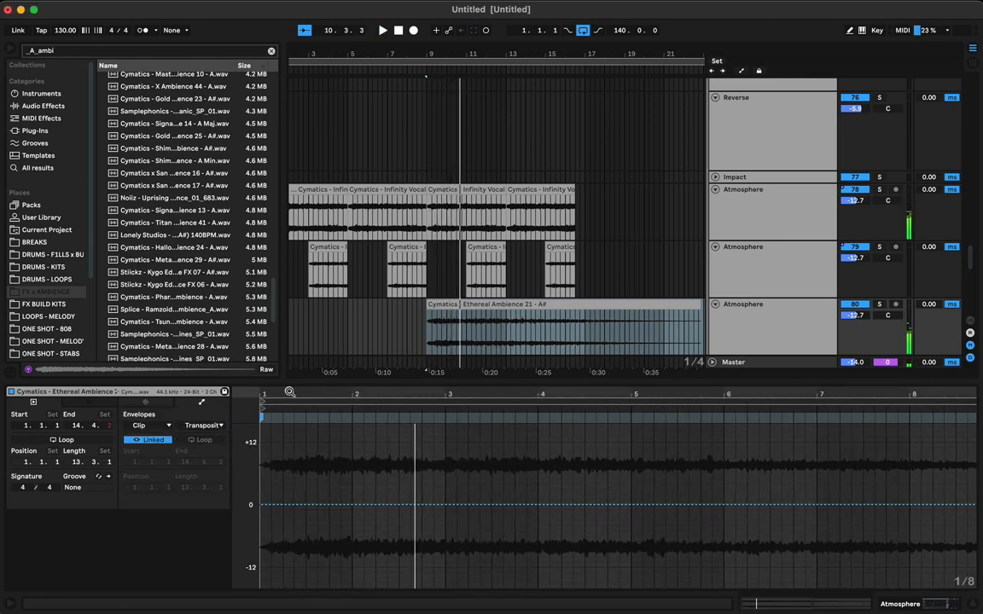
key(space)
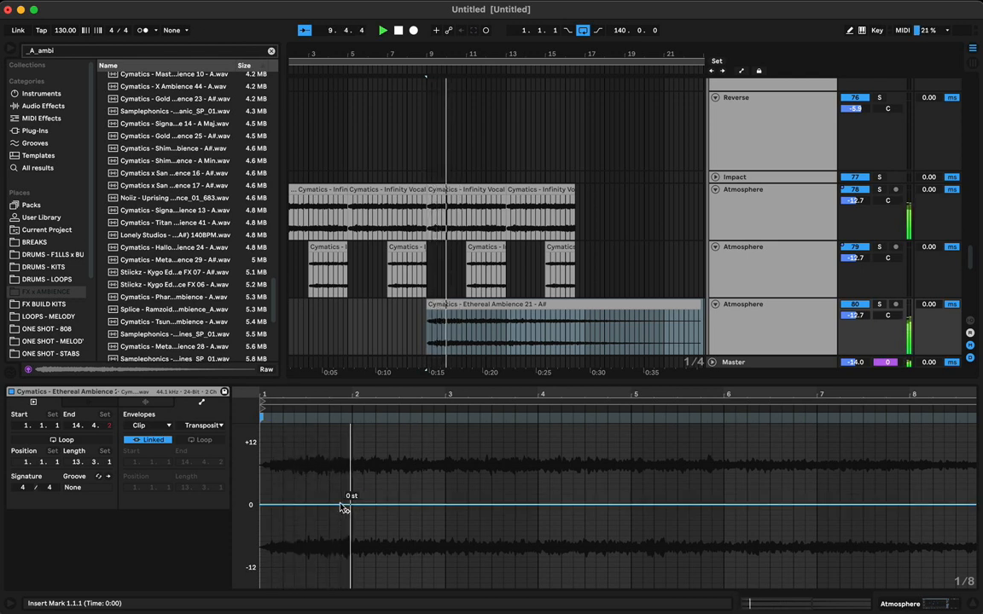
drag(358, 505, 358, 517)
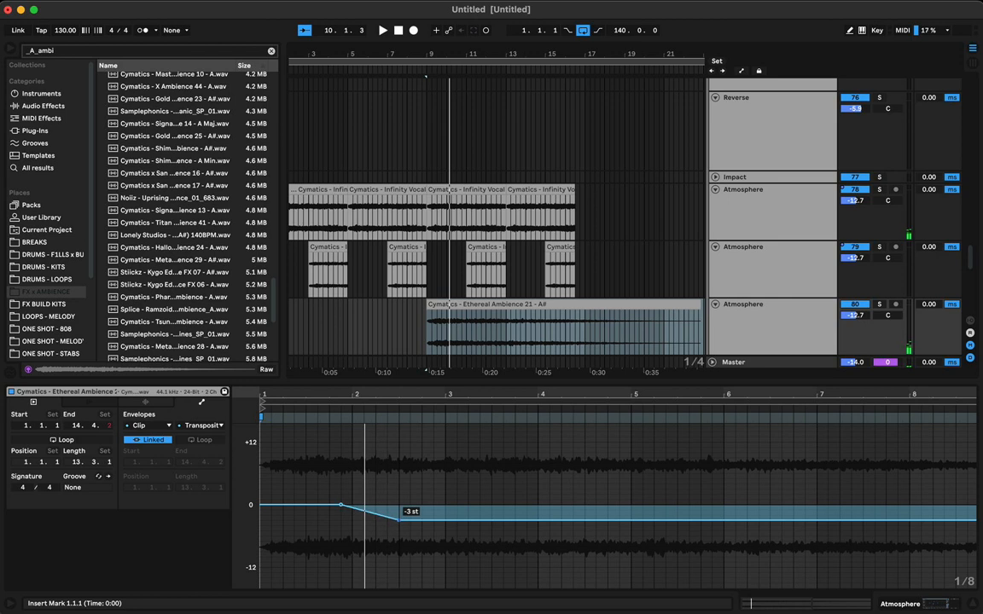
key(space)
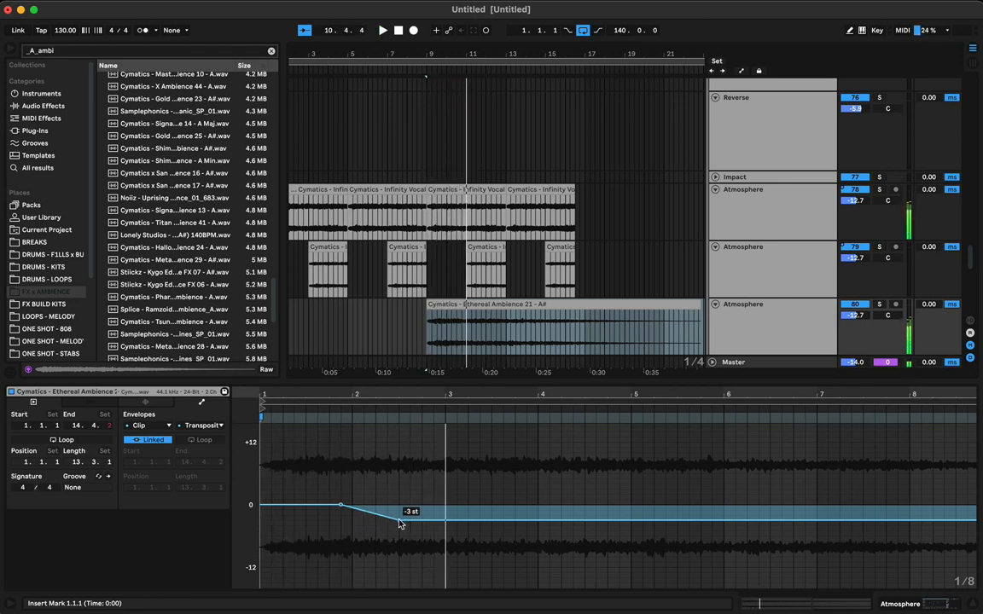
drag(400, 524, 400, 531)
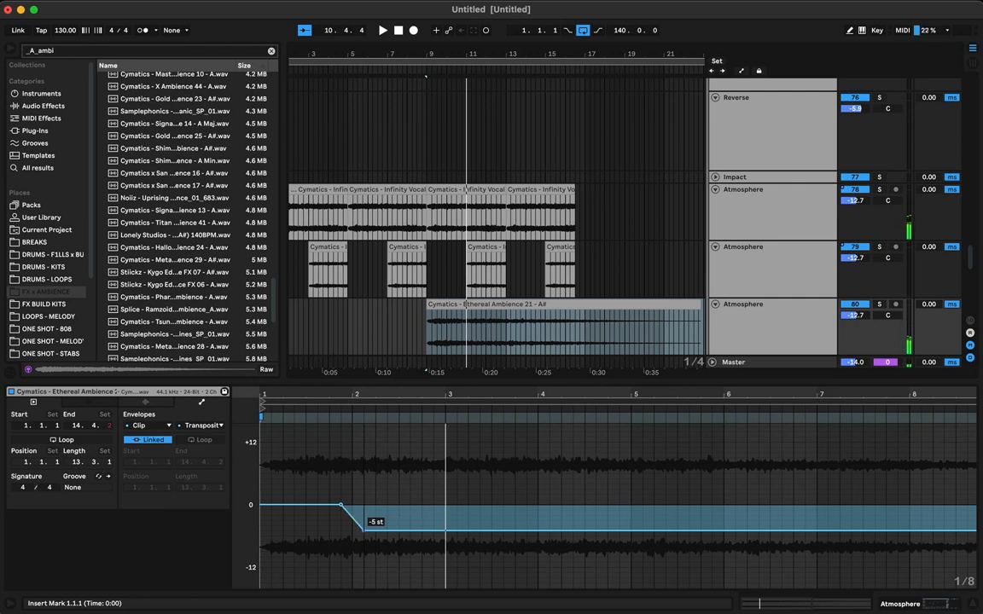
key(space)
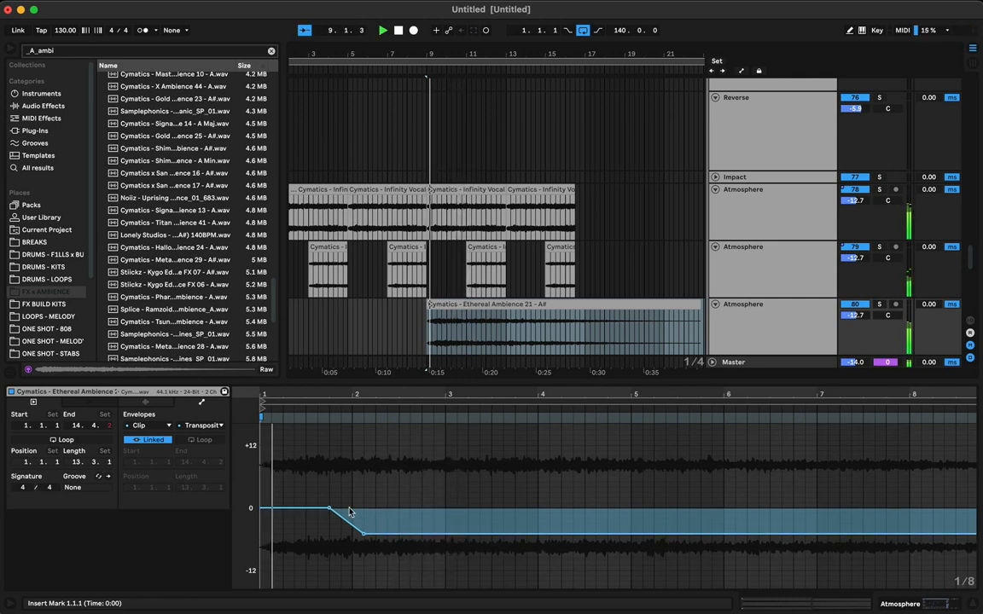
drag(329, 508, 342, 512)
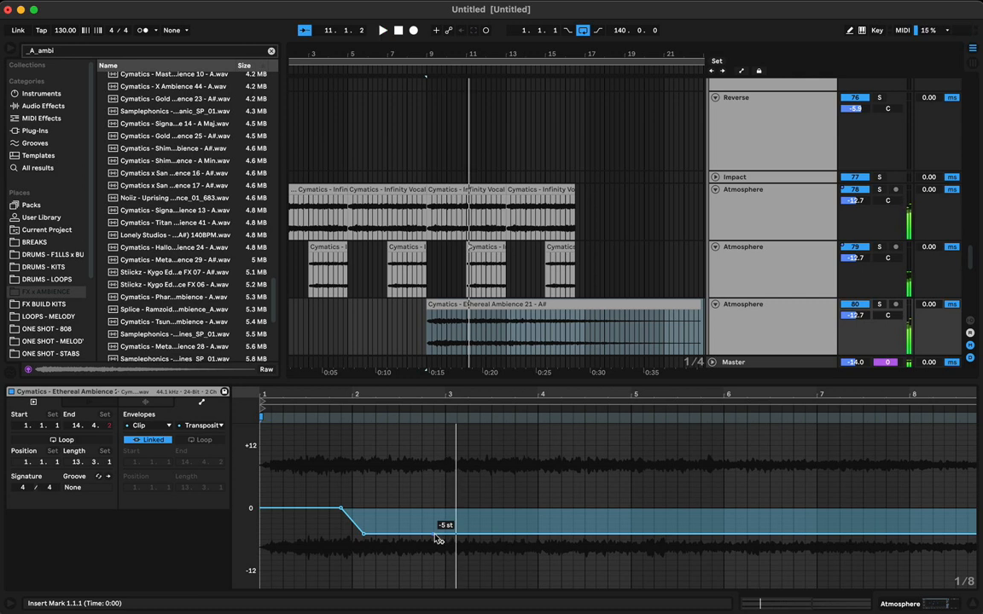
Continue the Transposition envelope with ramps to -4 st at bar 3, +5 st just after bar 4 and +4 st just after bar 5.
drag(451, 538, 451, 532)
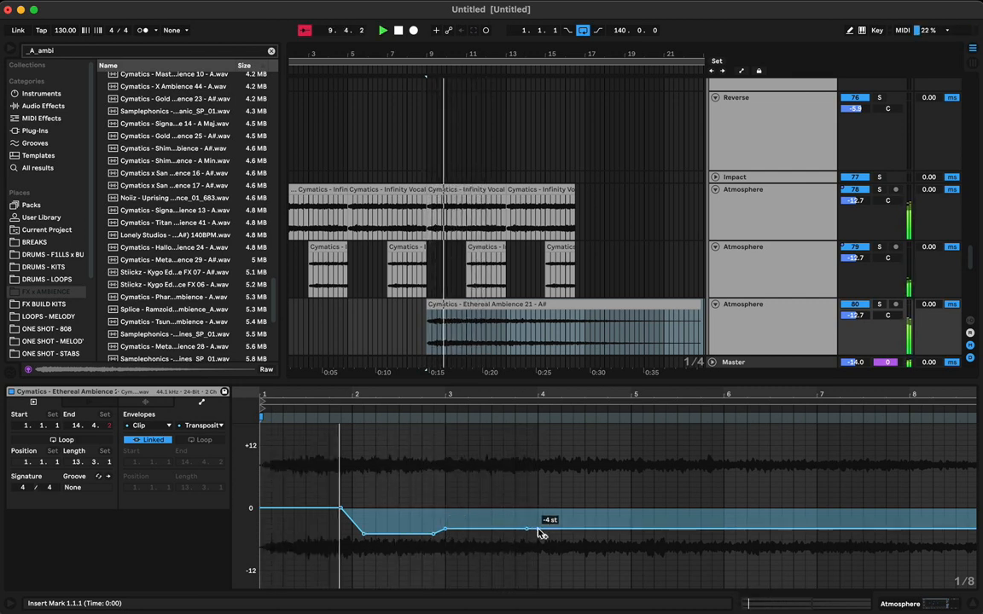
drag(542, 531, 541, 498)
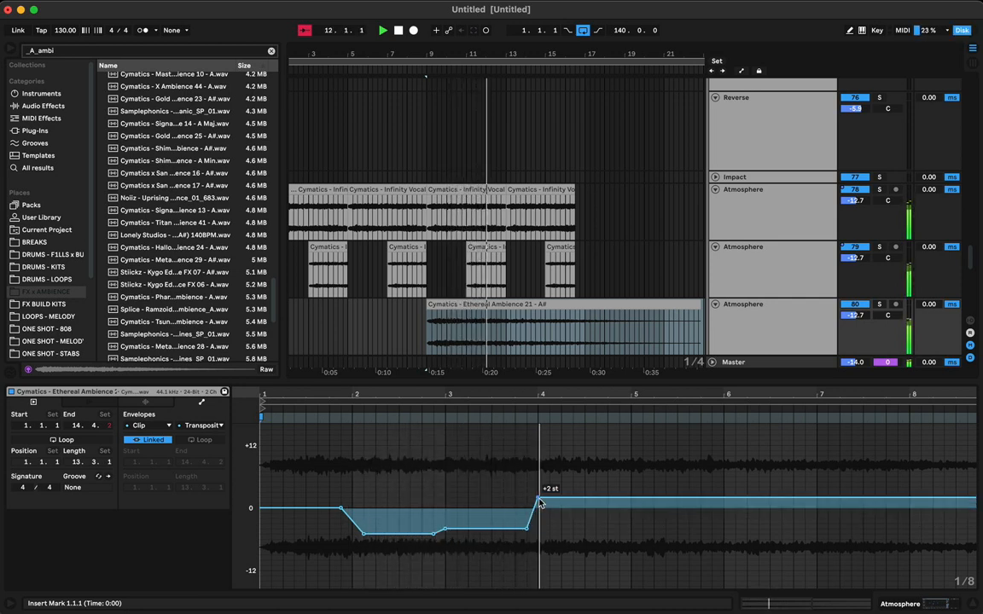
mouse_move(540, 498)
mouse_down()
mouse_move(539, 508)
mouse_move(540, 490)
mouse_up()
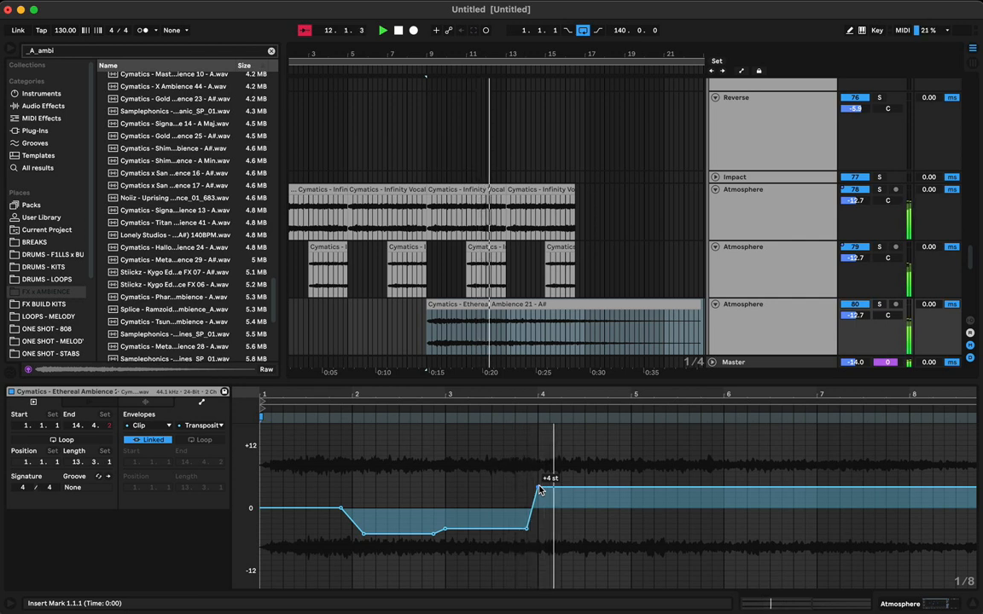
drag(540, 490, 548, 483)
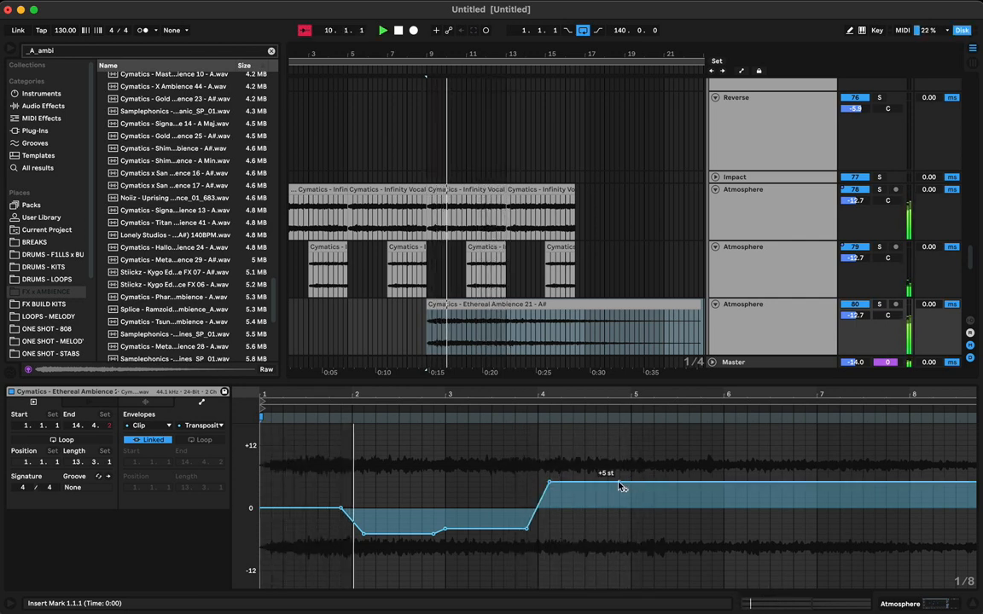
drag(630, 487, 643, 488)
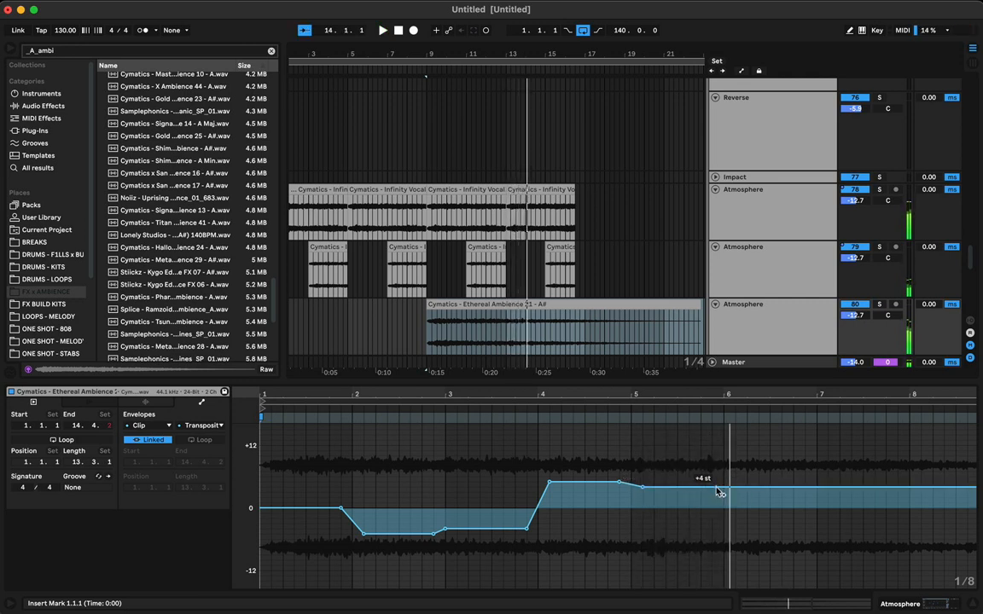
Extend the Ethereal Ambience 21 clip's Transposition envelope with ramps to +5 st just after bar 7 and +8 st just after bar 8.
key(space)
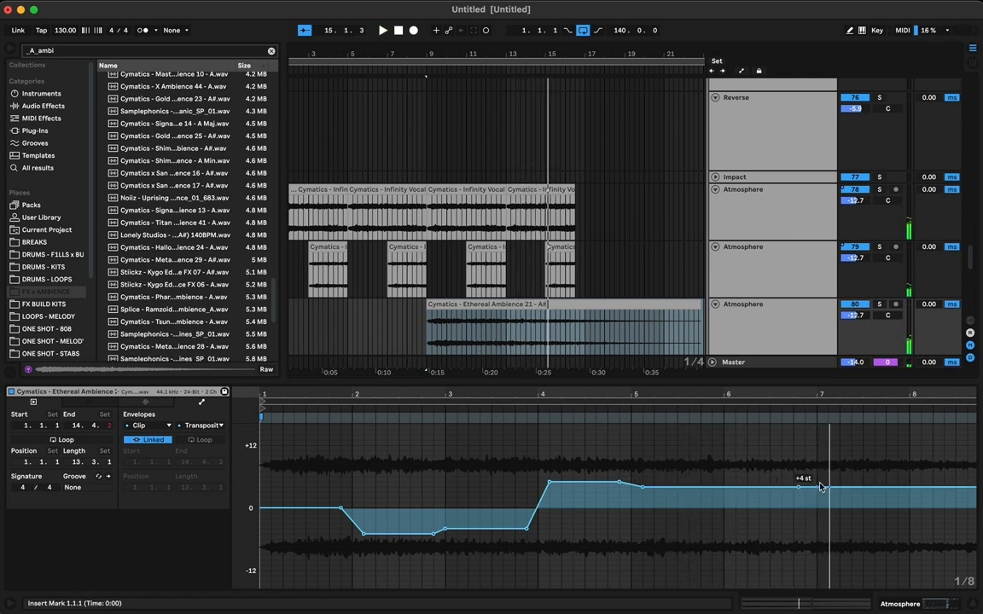
click(759, 463)
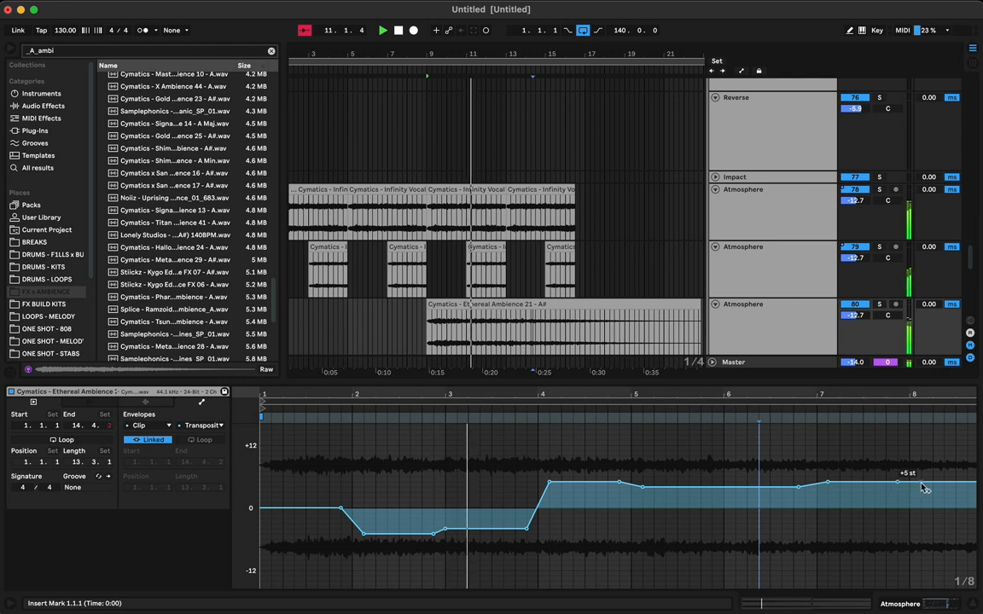
drag(900, 484, 920, 467)
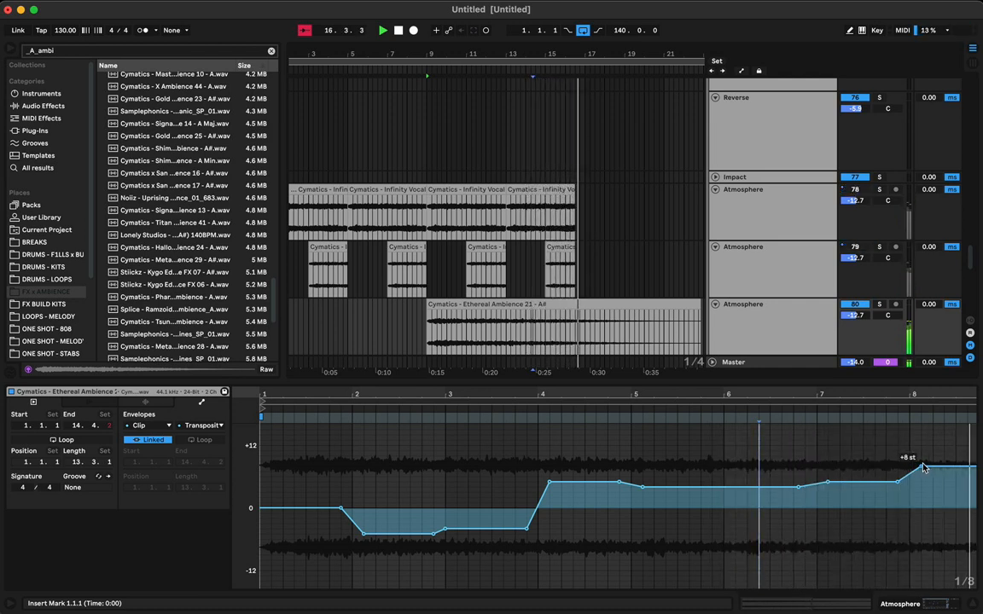
key(space)
key(space)
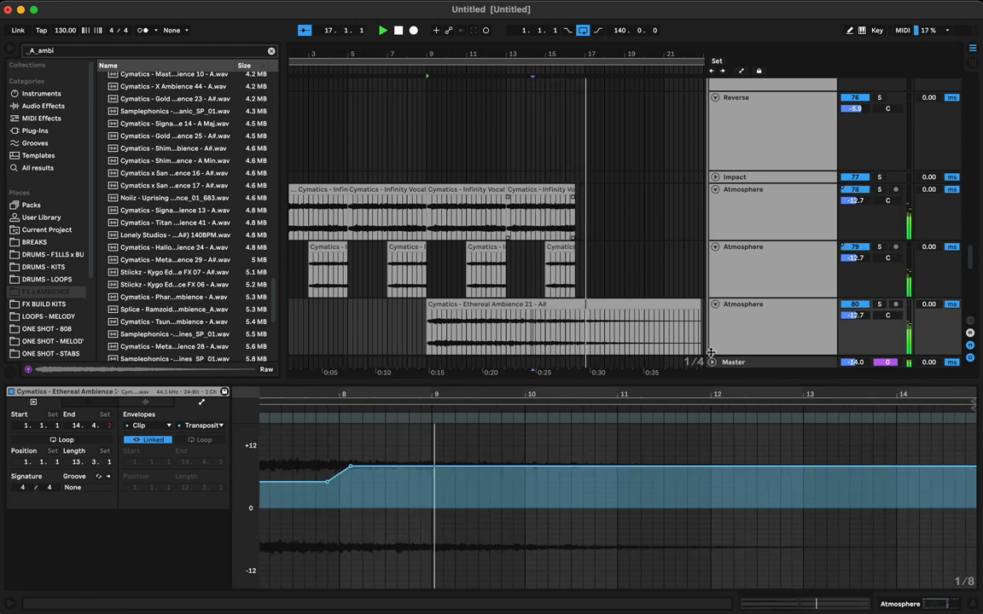
key(space)
Duplicate the Ethereal Ambience Atmosphere track and move the copied clip to start at bar 13.
click(731, 320)
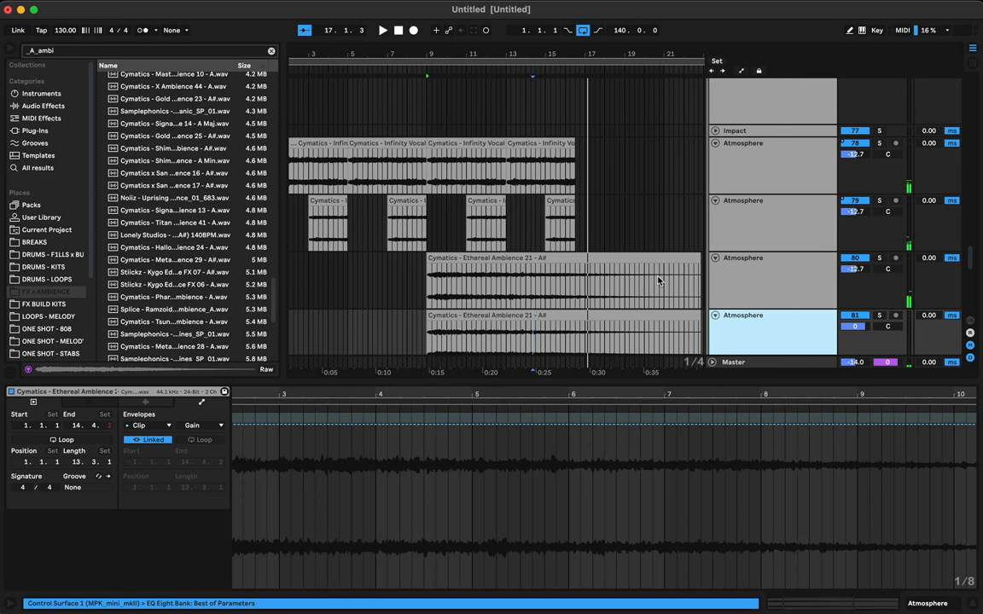
scroll(658, 258, down, 4)
scroll(658, 257, right, 2)
scroll(658, 256, up, 3)
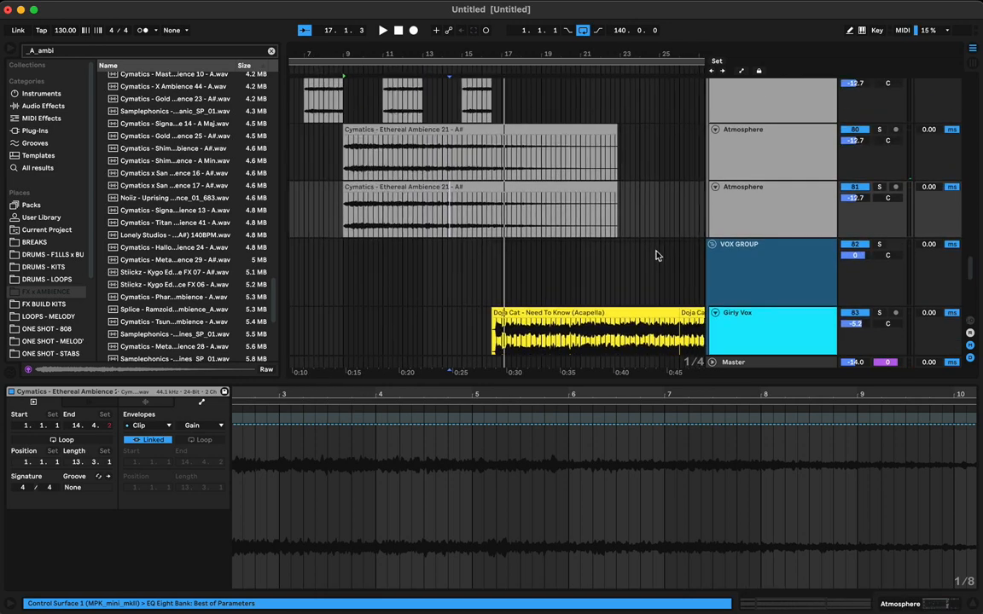
drag(444, 282, 481, 280)
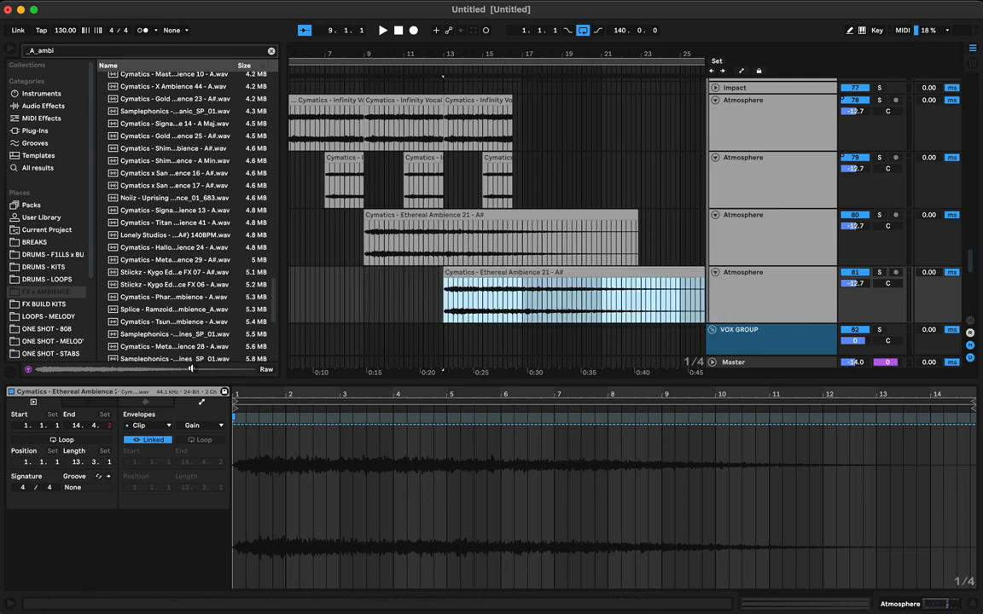
Switch Warp off and back on for the bar 13 clip, and flatten its Transposition envelope to 0 st.
click(159, 405)
click(137, 415)
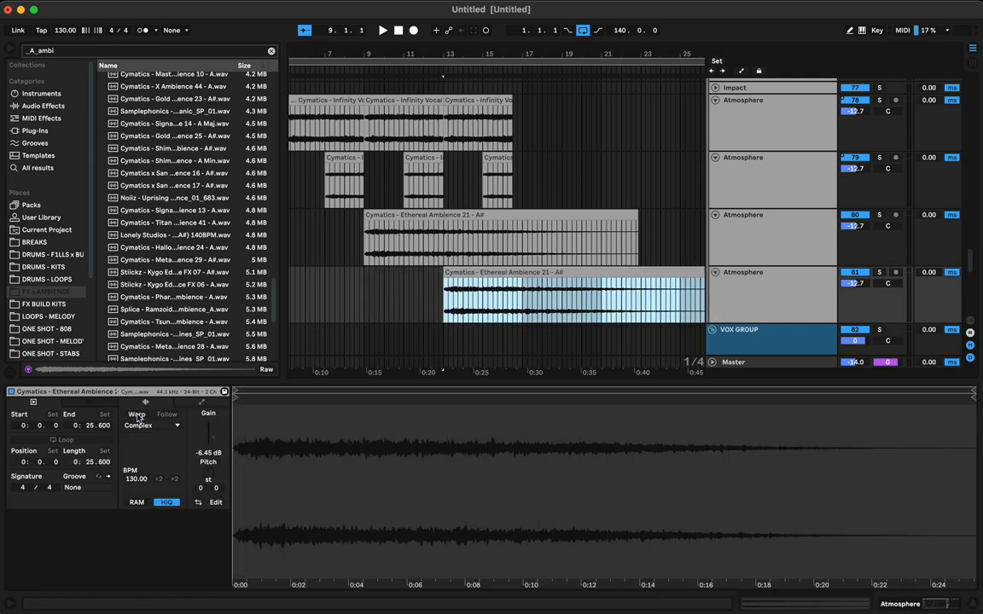
click(139, 416)
click(192, 401)
click(193, 427)
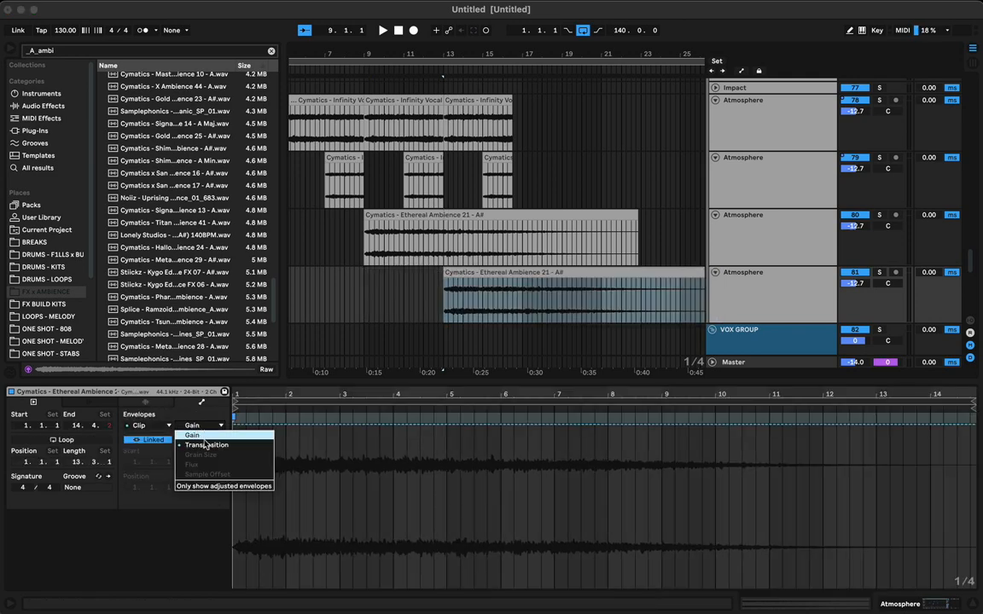
click(205, 445)
drag(305, 509, 699, 509)
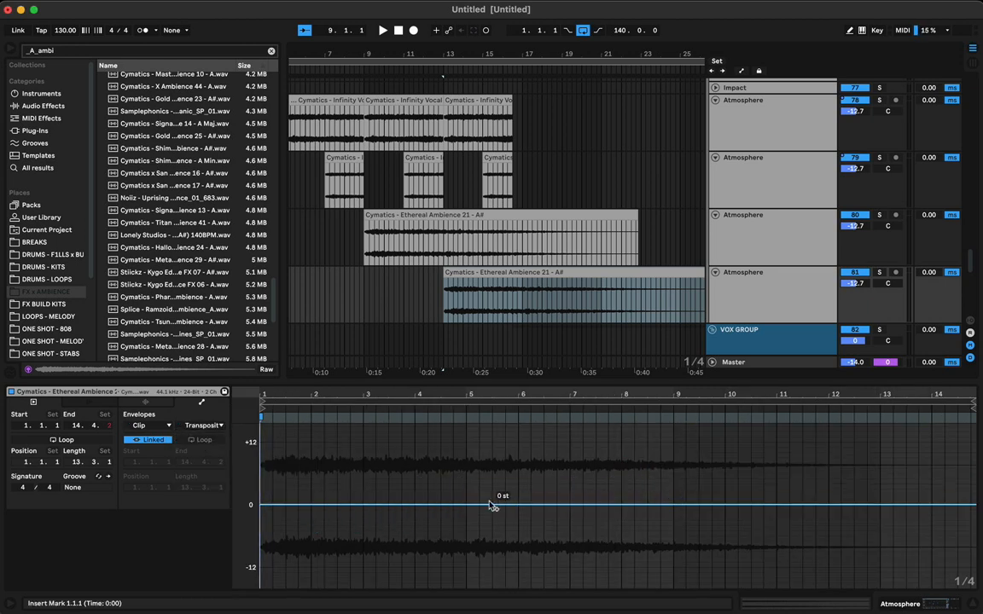
Set the bar 13 Ethereal Ambience clip's pitch to +7 st and its gain to -7.25 dB while auditioning it.
key(space)
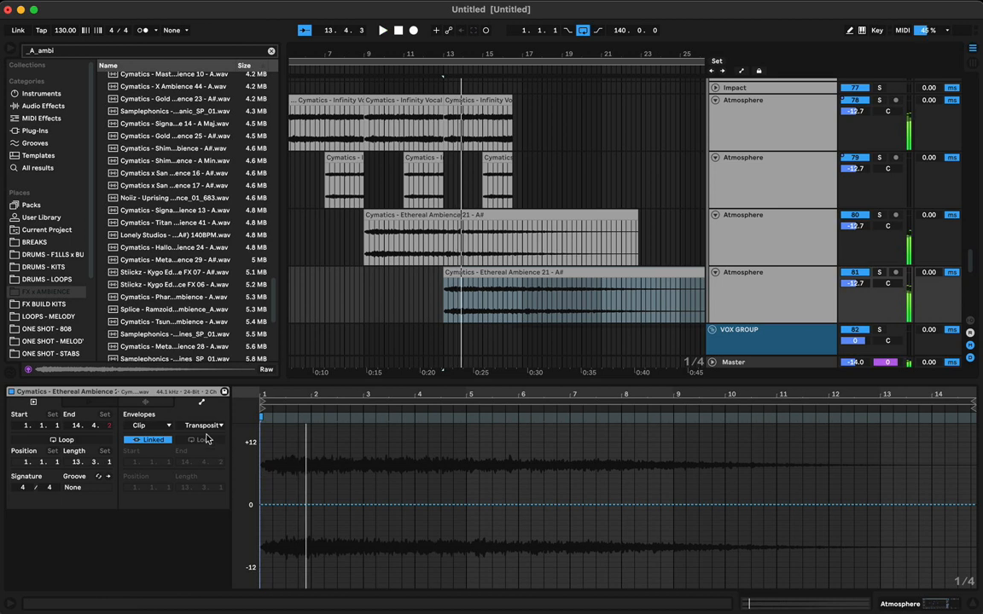
key(space)
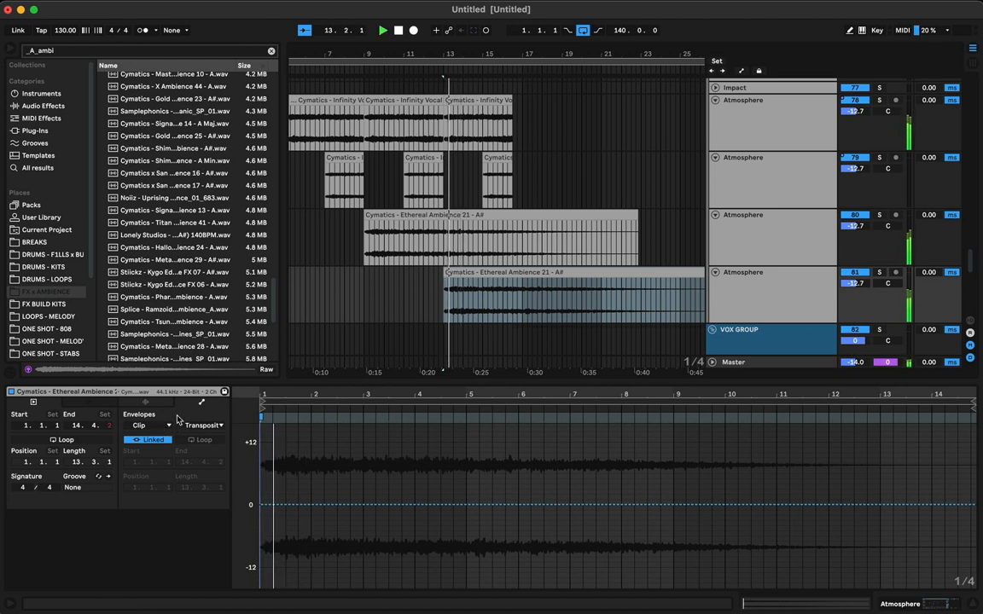
click(160, 402)
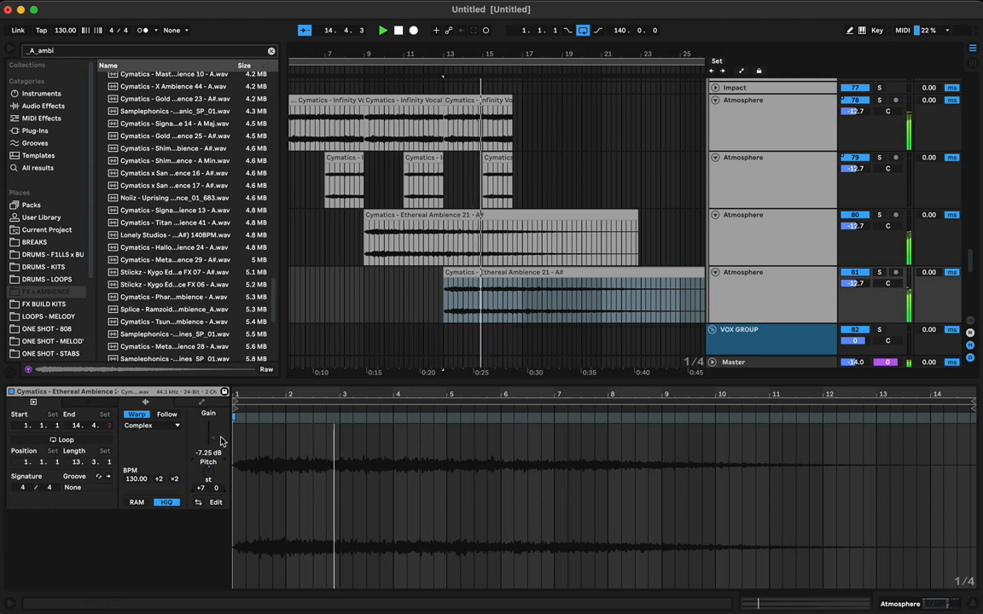
click(203, 405)
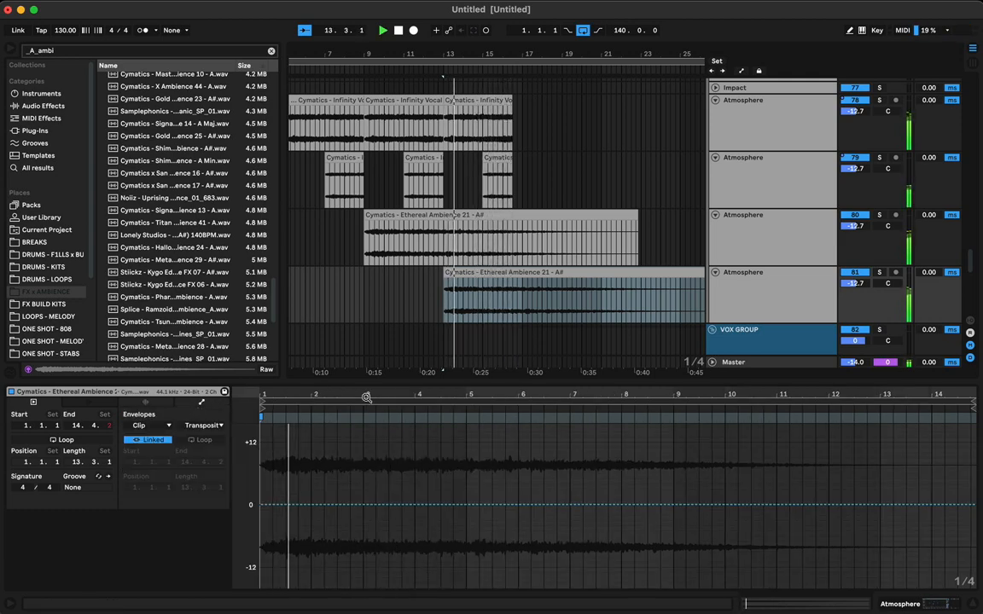
Shape the bar 13 clip's Transposition envelope to hold 0 st and ramp down to -2 st just after the clip's bar 3.
drag(366, 398, 403, 426)
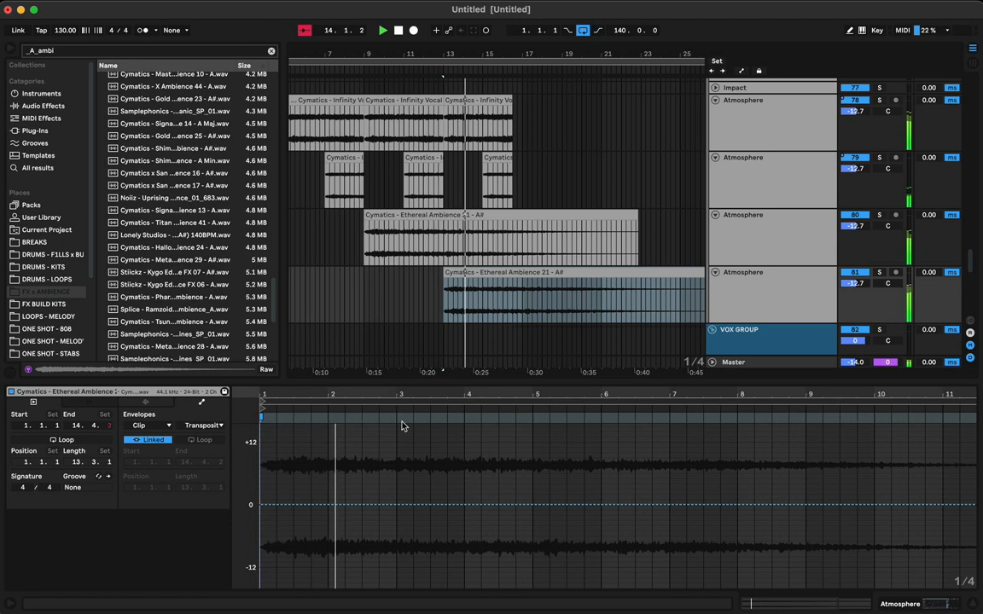
click(384, 505)
key(space)
drag(402, 505, 403, 511)
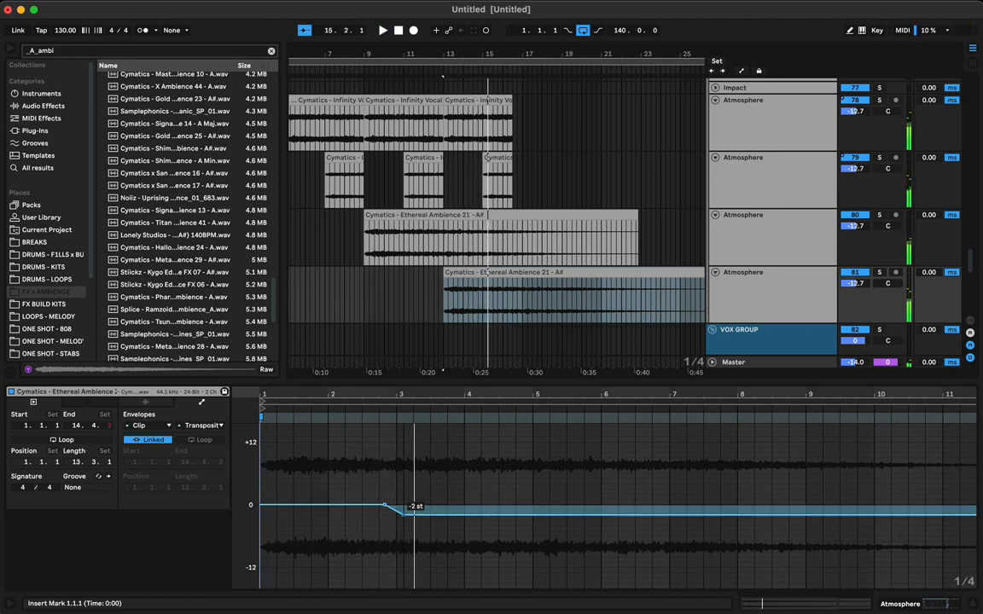
key(space)
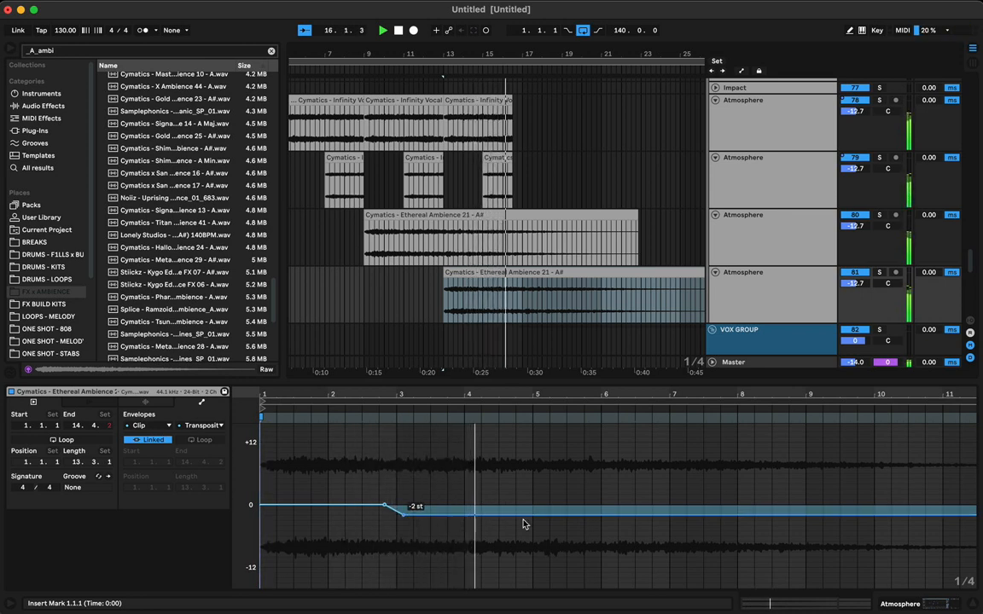
Add a Transposition ramp from -2 st to -6 st just after the clip's bar 4, and play the layers to check it.
key(space)
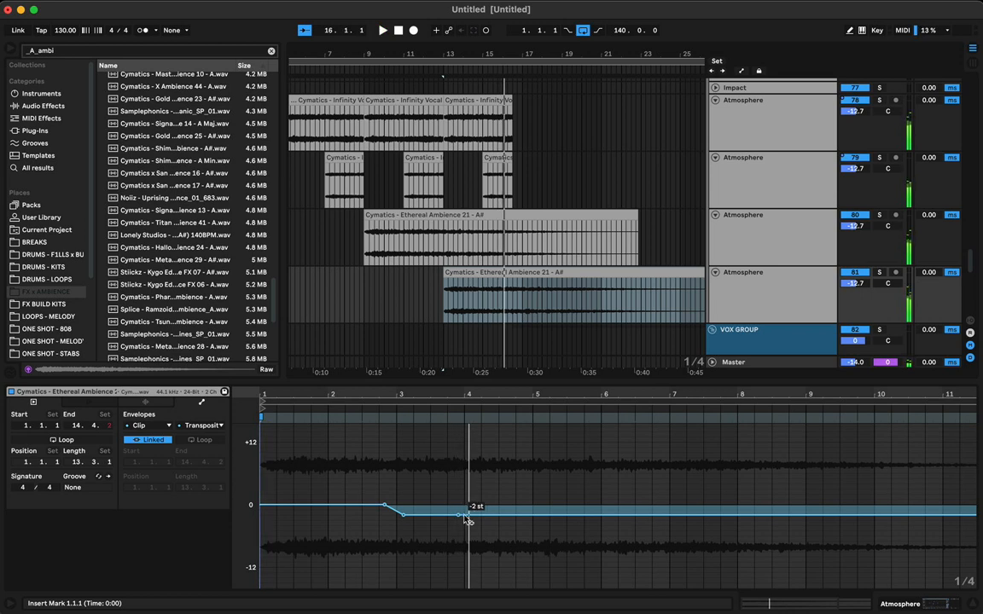
drag(467, 521, 480, 539)
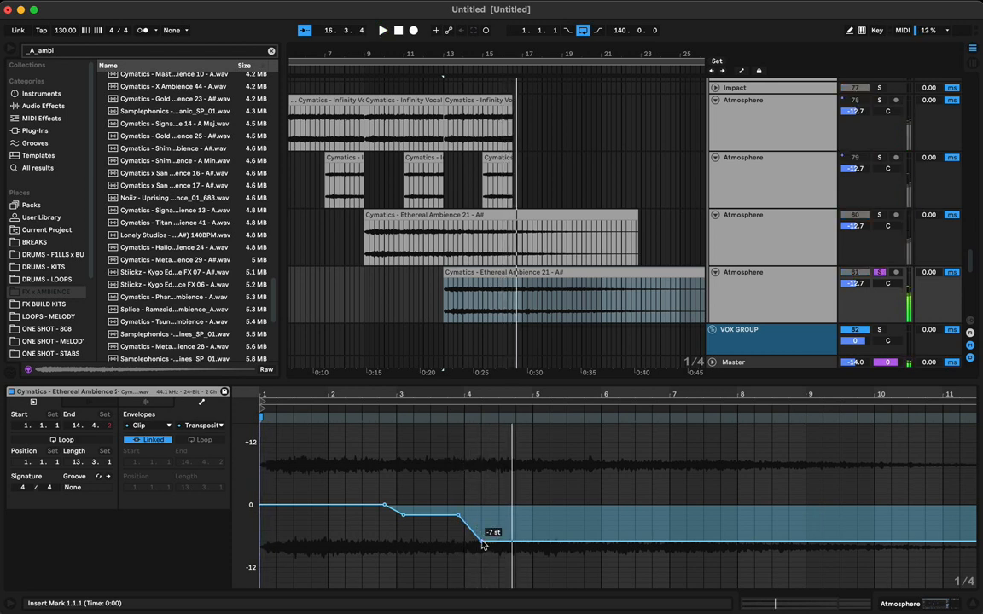
drag(482, 545, 482, 540)
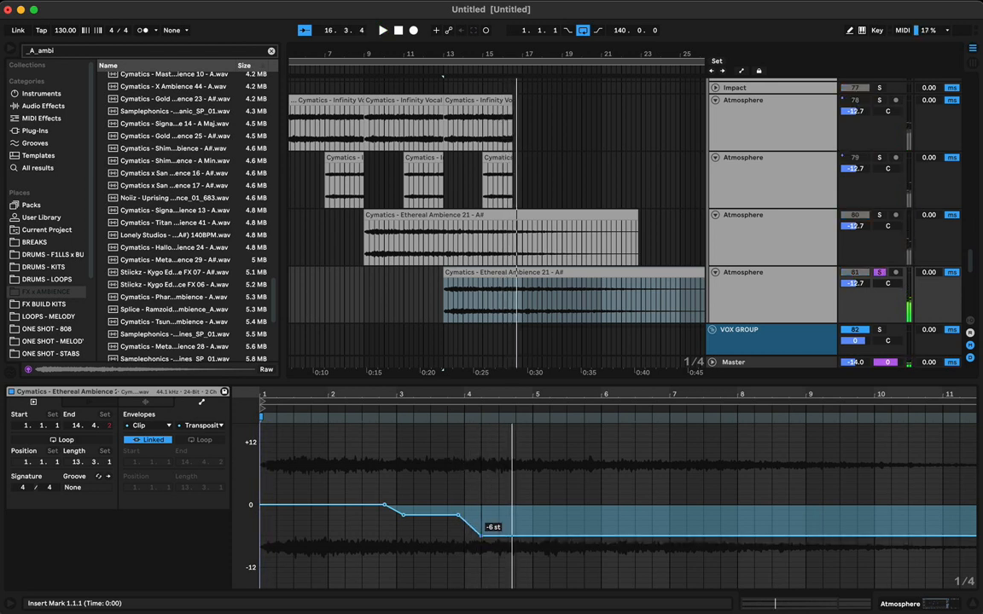
click(390, 419)
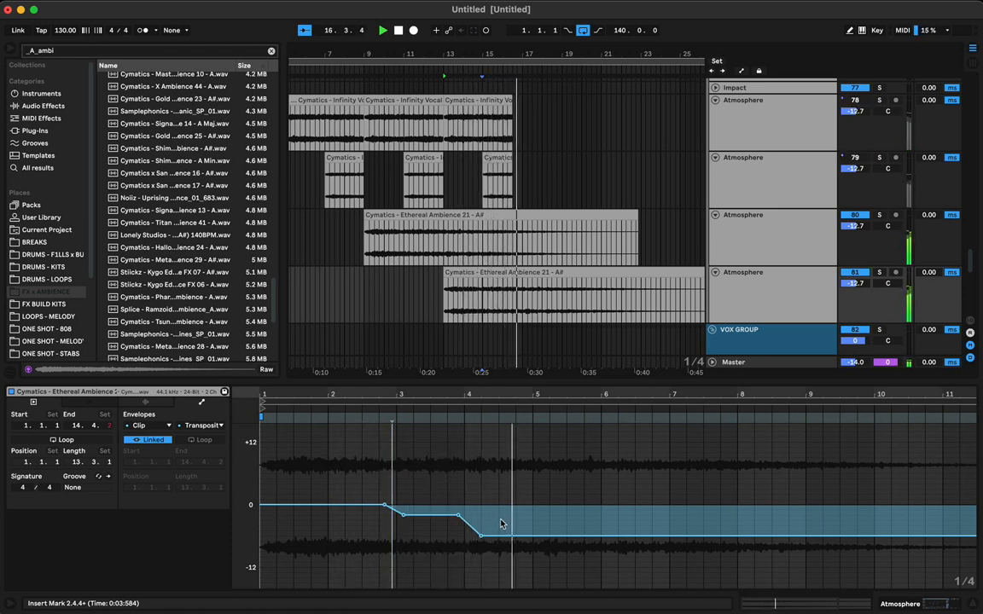
mouse_move(488, 539)
key(space)
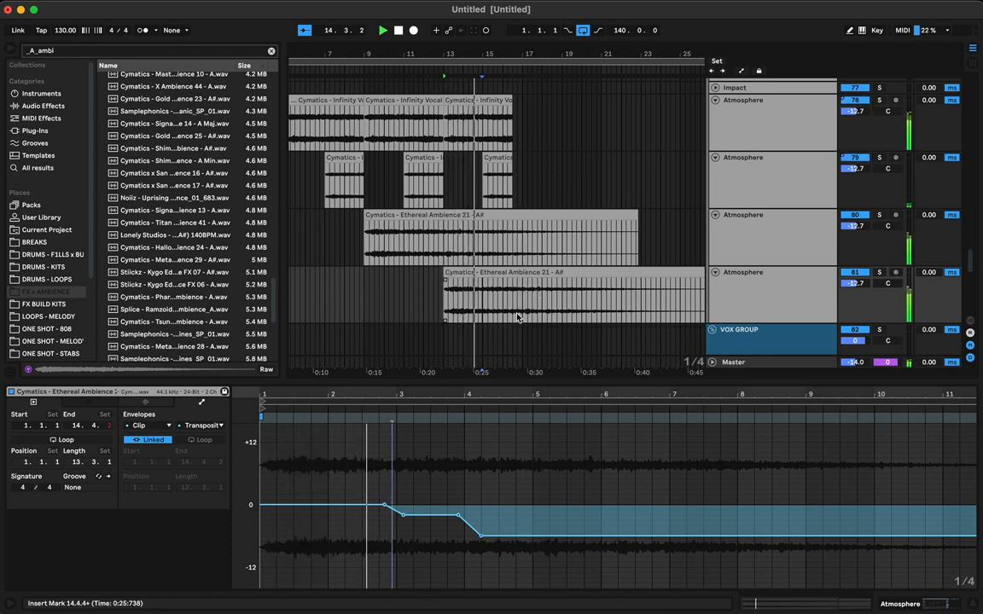
Trim both Ethereal Ambience clips to end at 16.3.1 by deleting their audio past that point.
drag(515, 301, 650, 223)
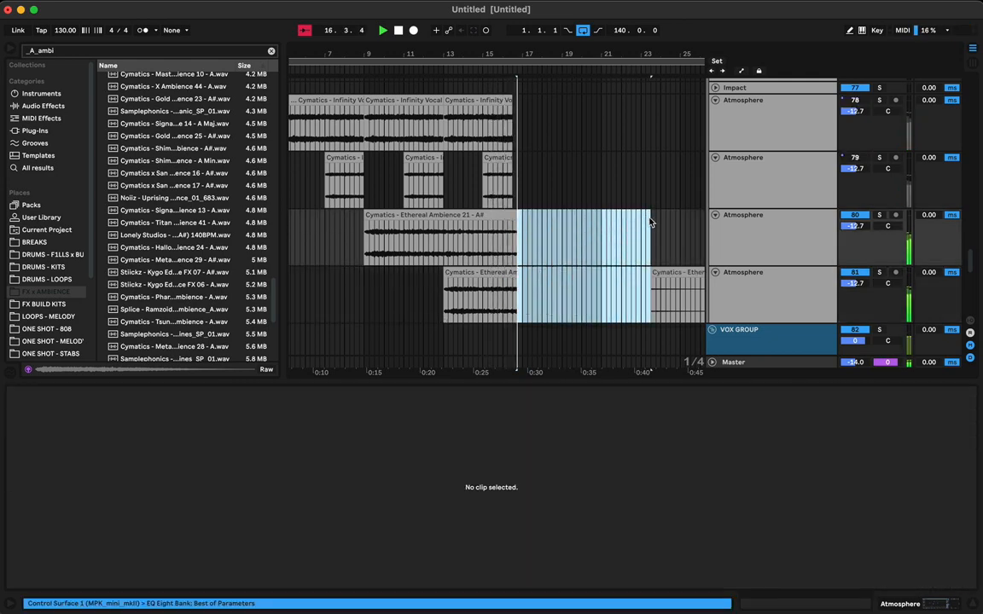
drag(512, 305, 632, 223)
key(a)
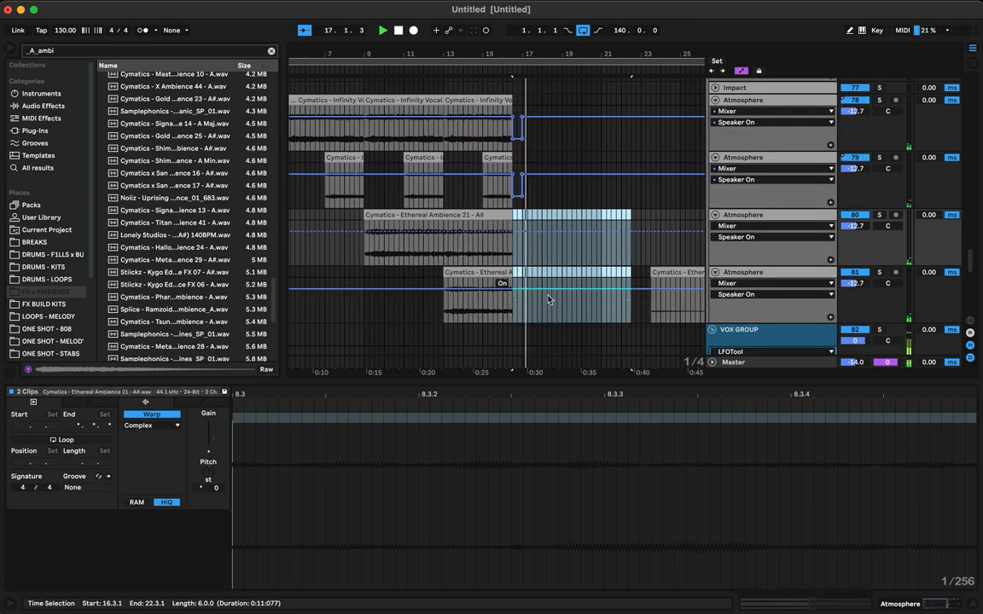
key(a)
click(456, 292)
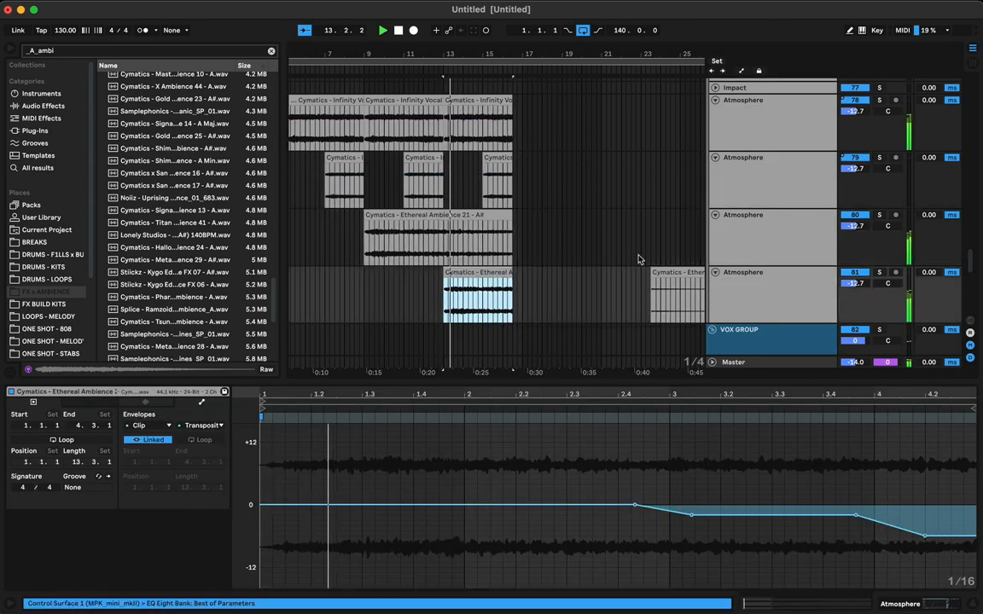
Remove the Speaker On automation dips near bar 17 from Atmosphere tracks 78 and 79.
key(a)
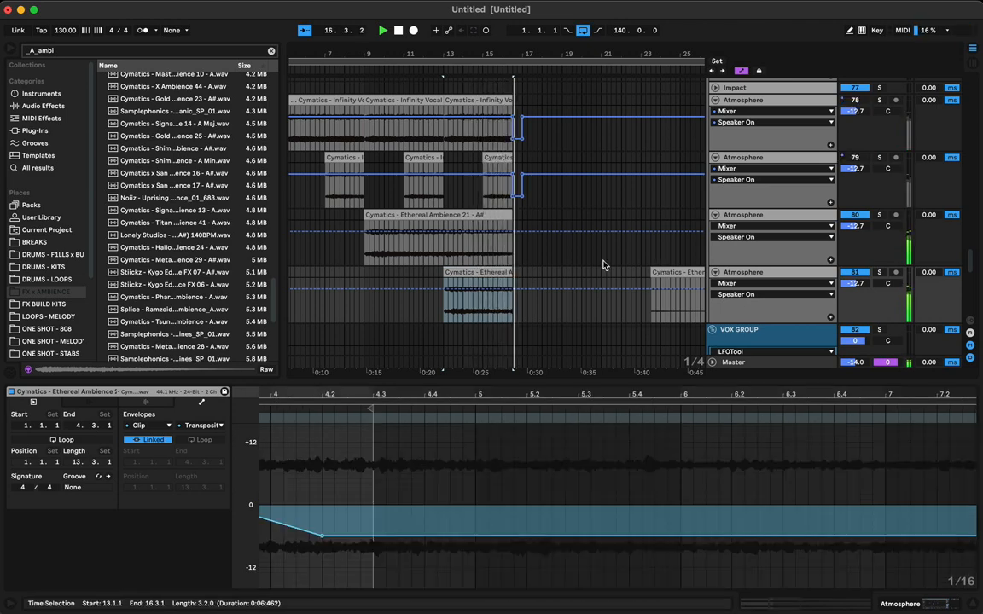
key(a)
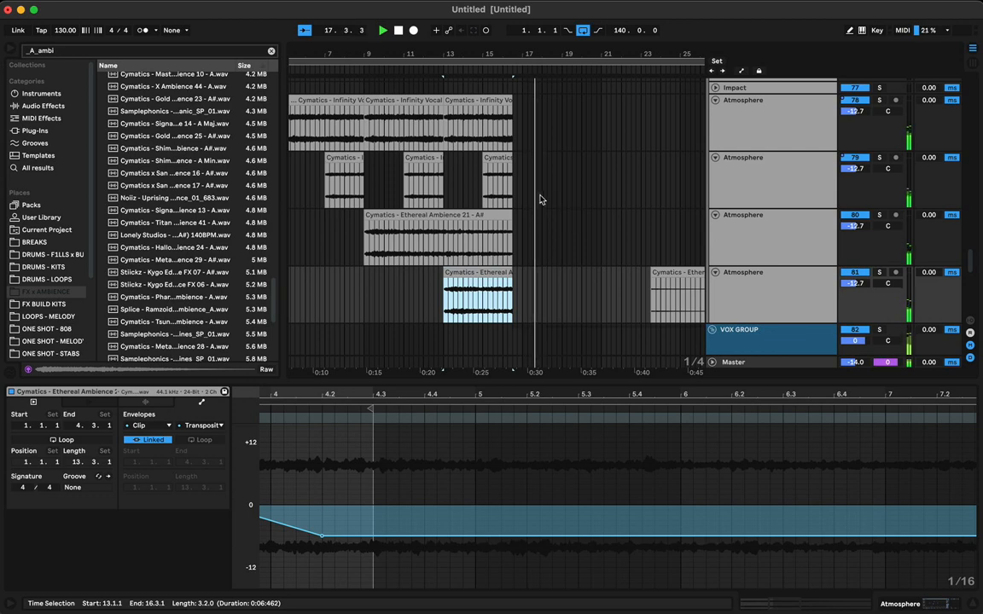
key(space)
key(space)
key(a)
click(513, 196)
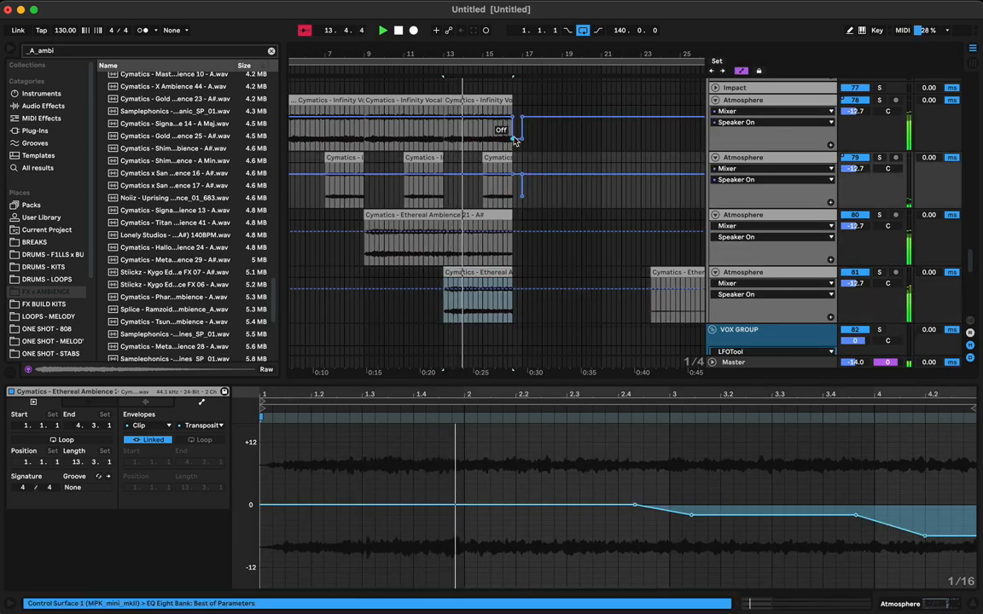
click(513, 139)
click(522, 197)
click(522, 139)
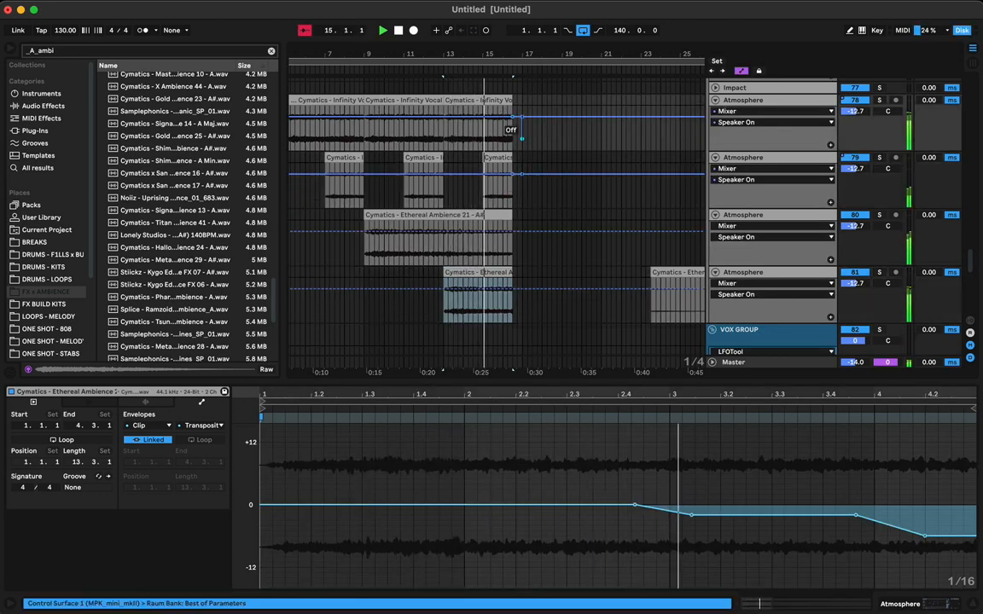
click(522, 139)
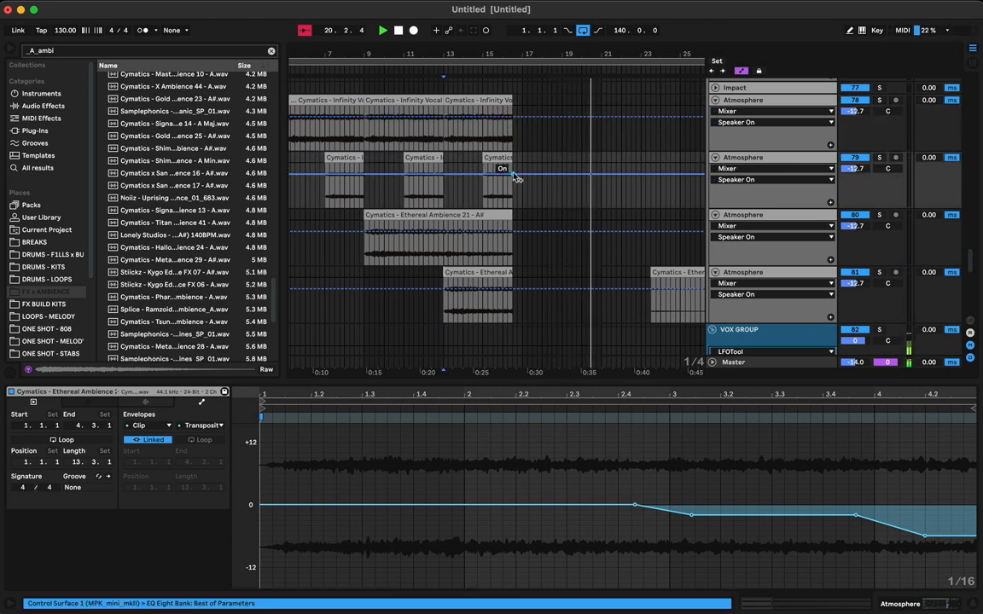
Hide the automation lanes and delete the leftover Ethereal Ambience clip piece around bar 23 on the lowest Atmosphere track.
key(a)
drag(504, 54, 461, 22)
click(463, 274)
click(439, 271)
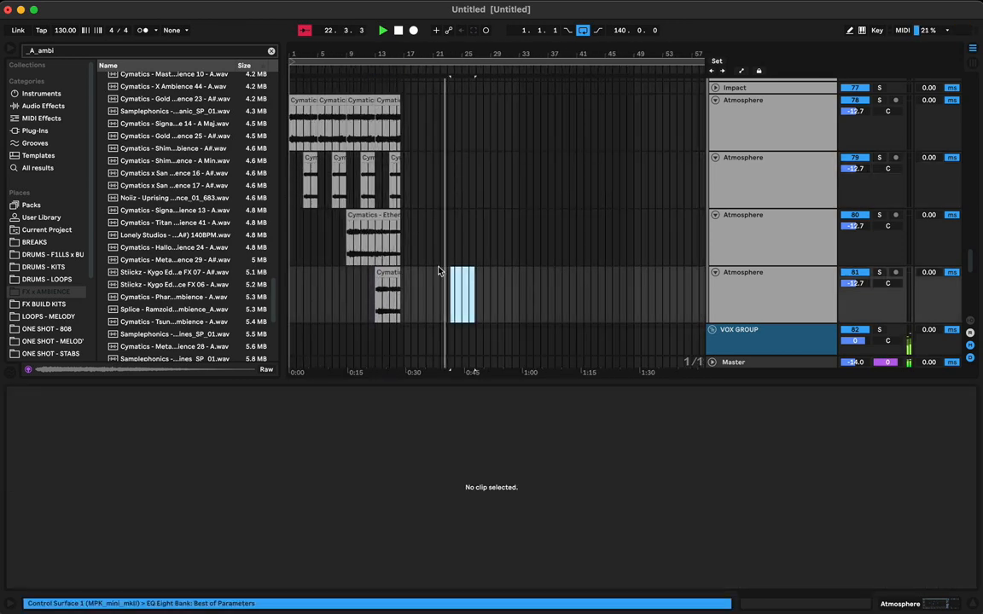
Hide the browser and clip view, play the arrangement from the start, and review the tracks up to the intro basses.
click(17, 49)
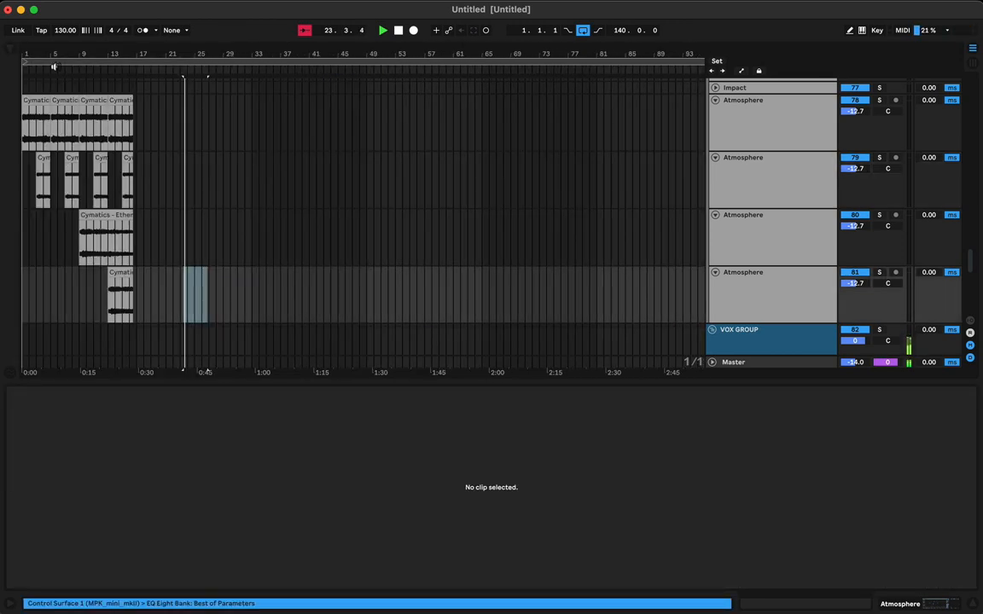
double_click(397, 31)
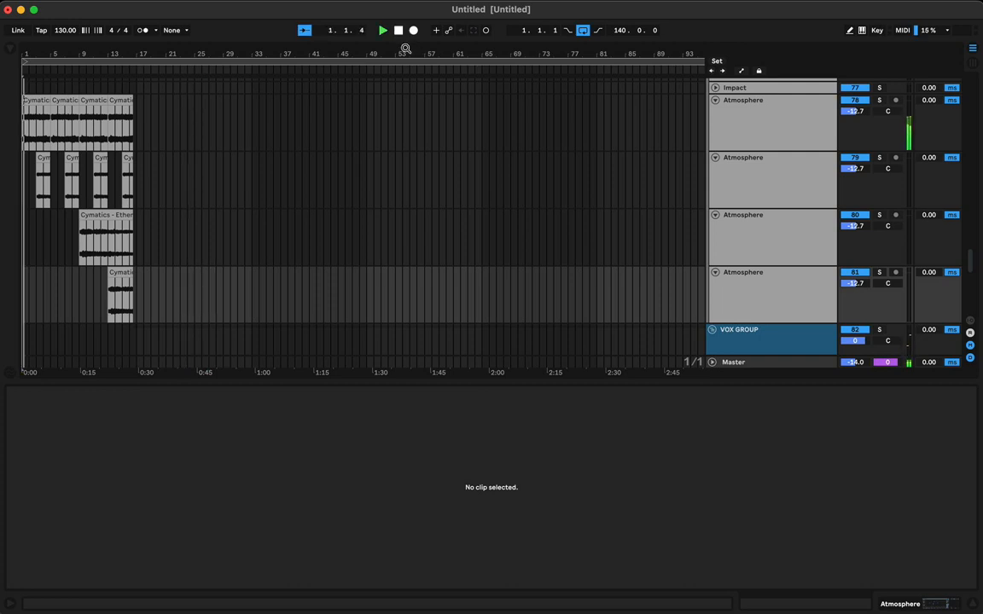
drag(181, 53, 189, 52)
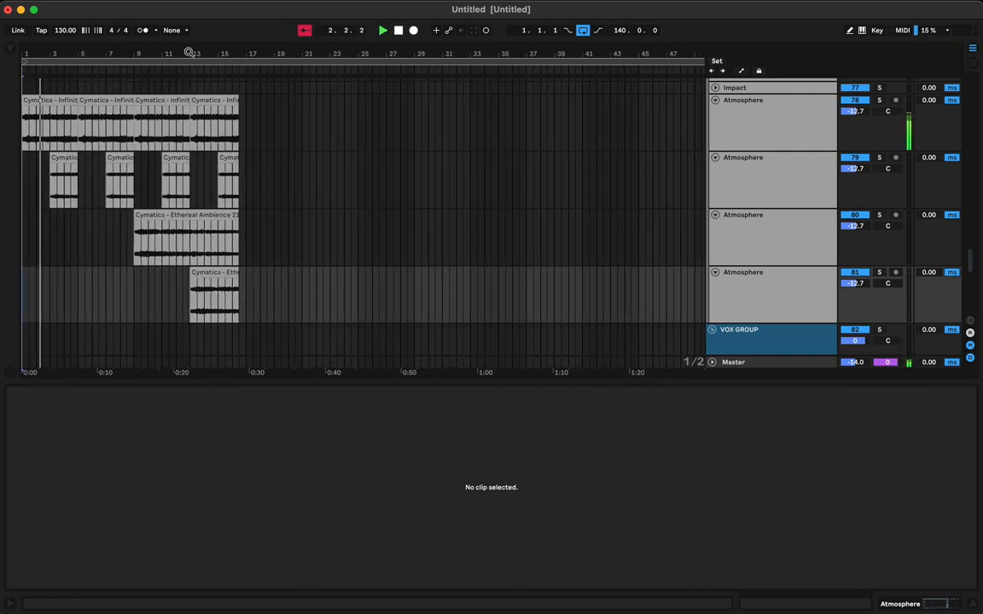
double_click(252, 383)
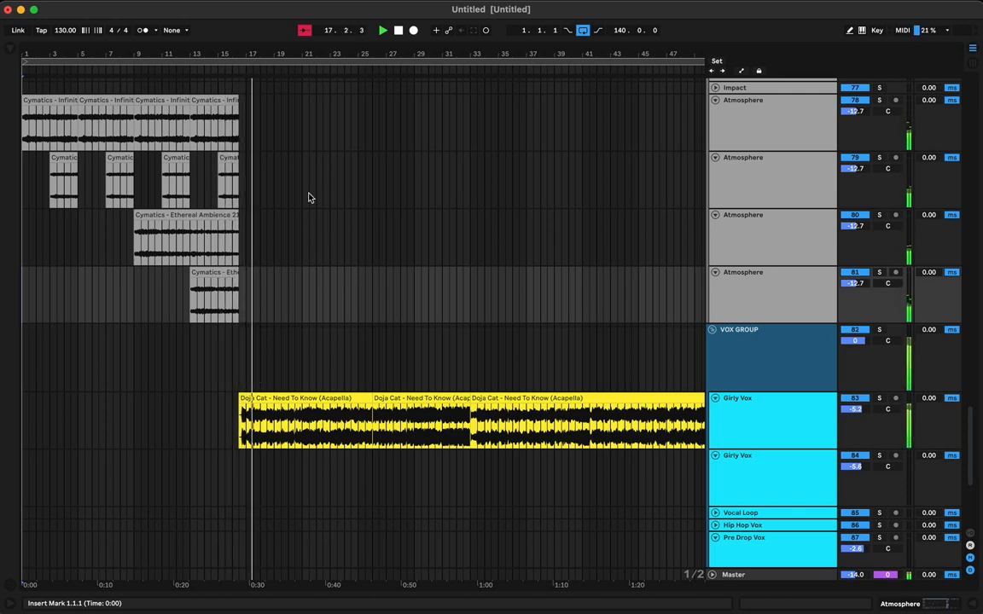
scroll(317, 284, up, 15)
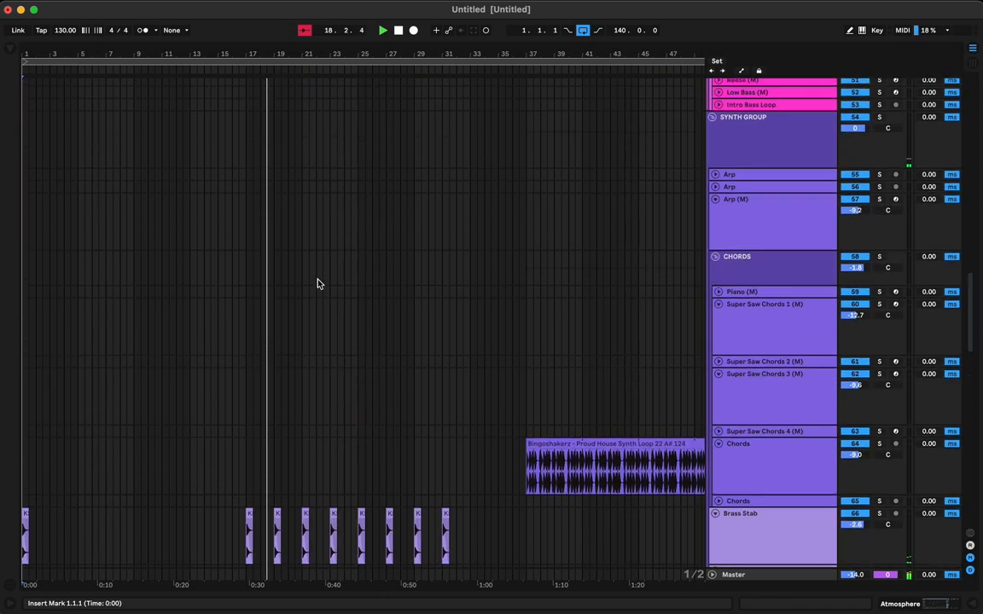
scroll(318, 284, down, 4)
scroll(318, 284, up, 8)
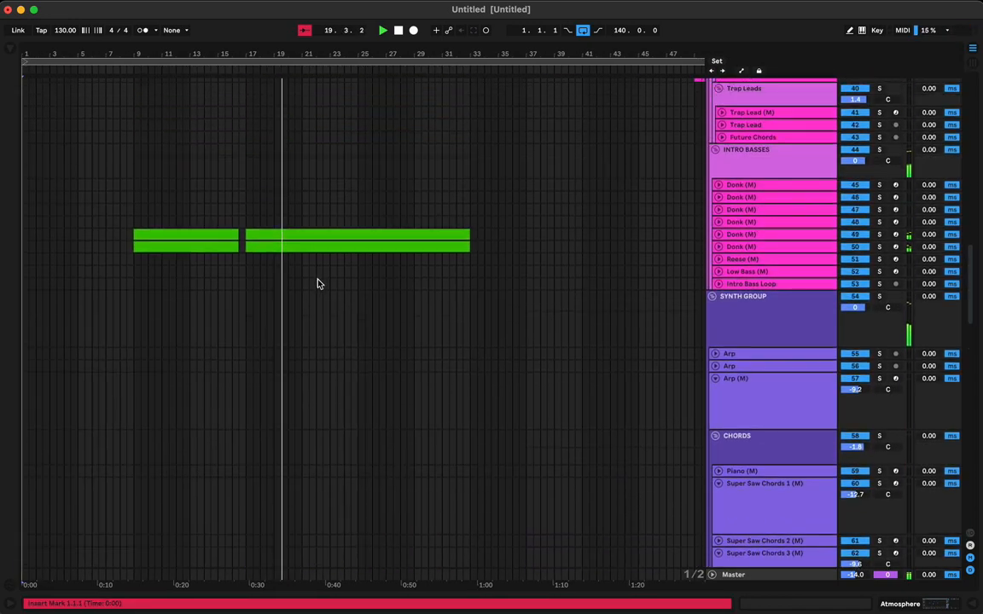